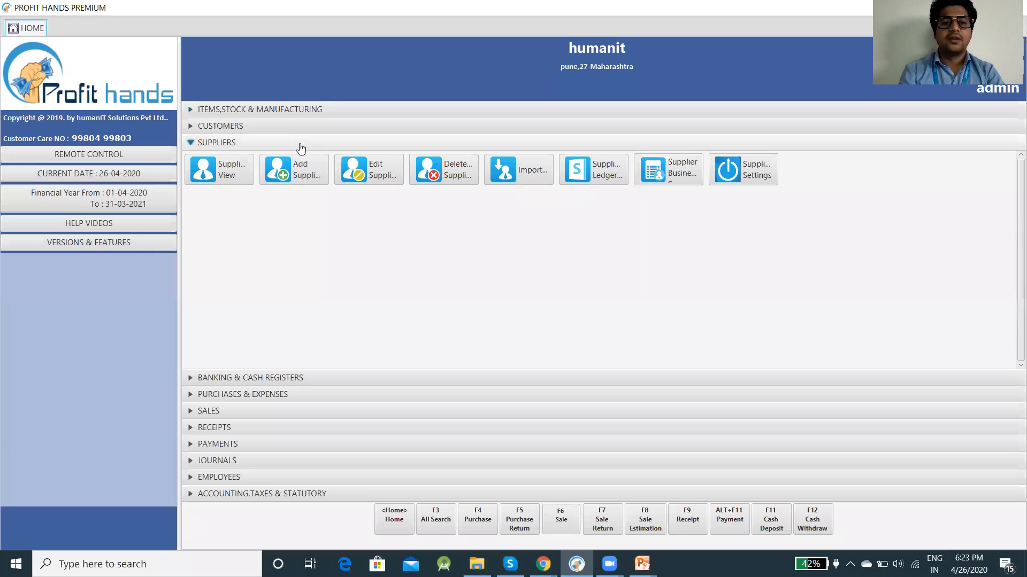
Step: Open a blank Add Supplier form, which auto-fills supplier ID 2
left_click(302, 167)
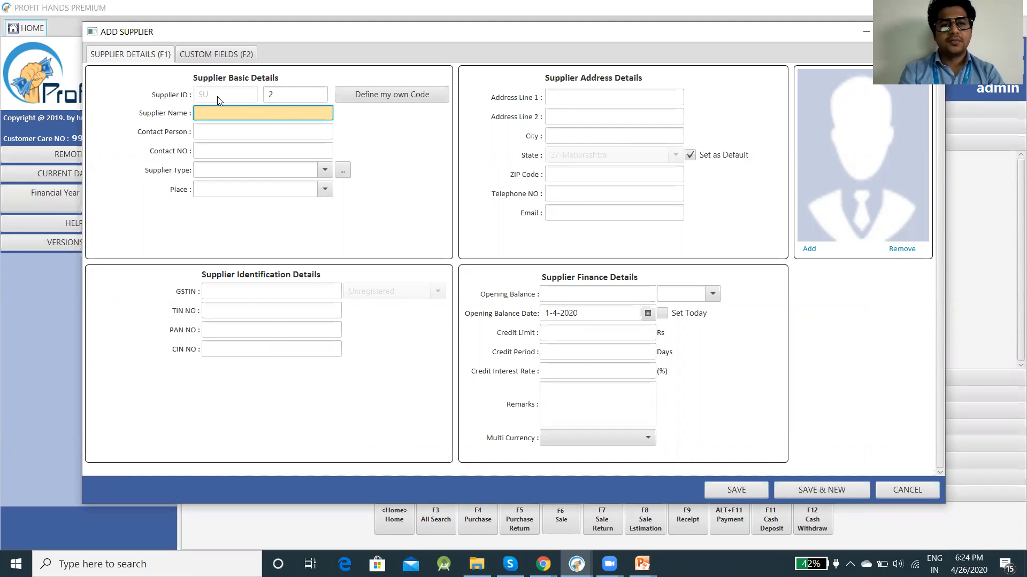
Step: Switch to 'Define my own Code', move the Add Supplier window, then close it unsaved
left_click(352, 100)
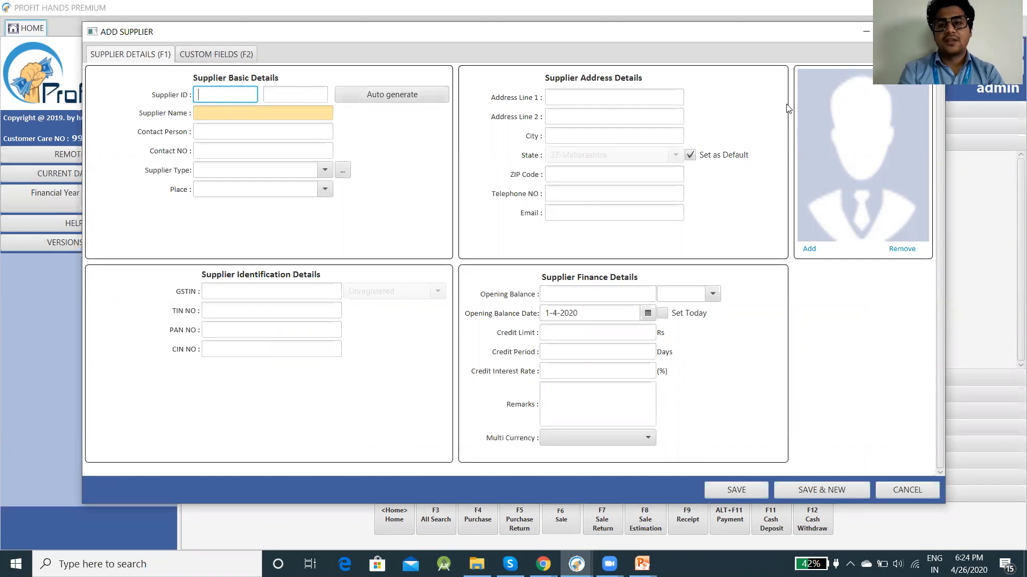
left_click_drag(779, 32, 697, 49)
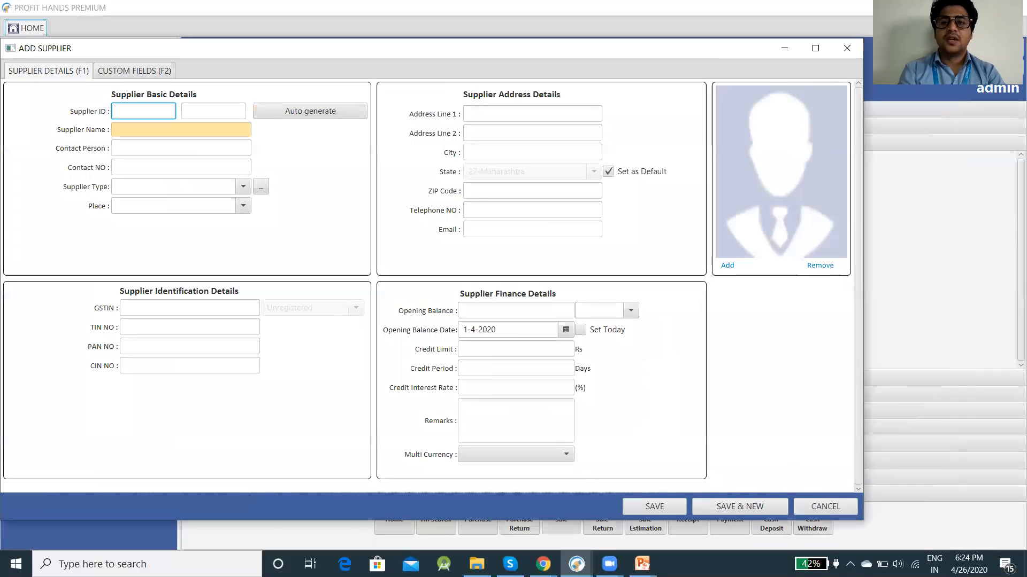
left_click(847, 48)
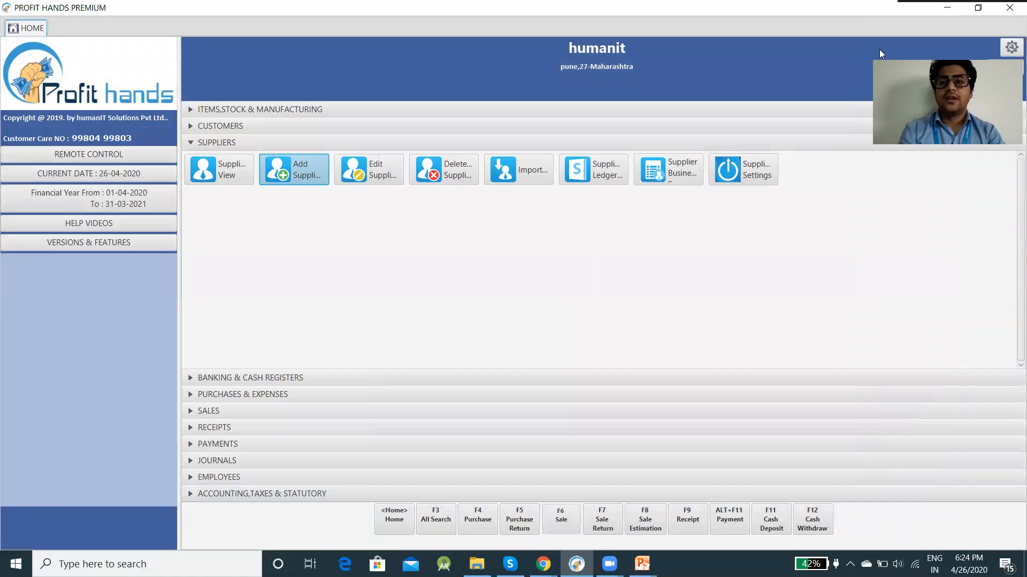
left_click(1011, 47)
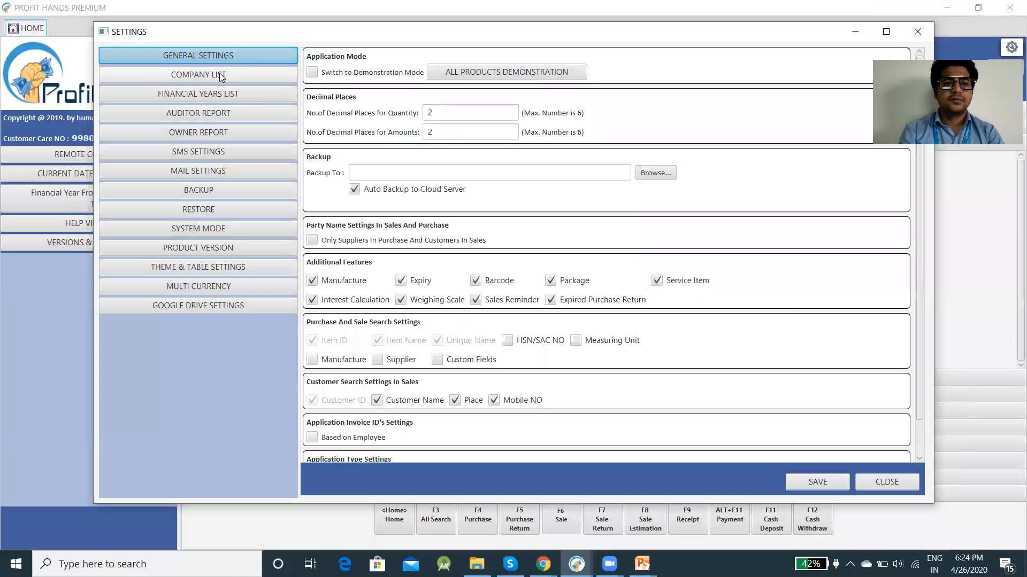
left_click(219, 73)
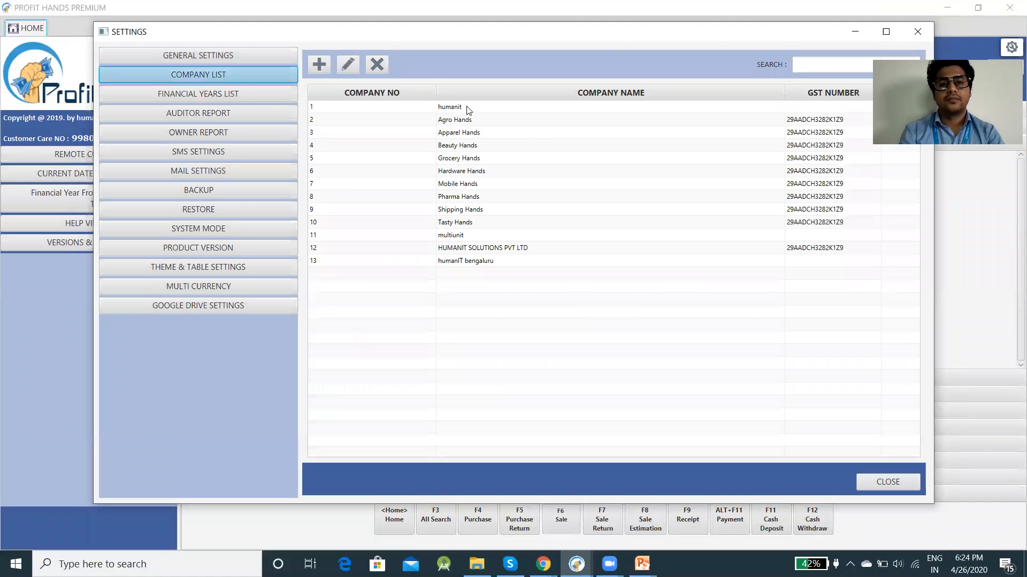
left_click(463, 107)
left_click(348, 64)
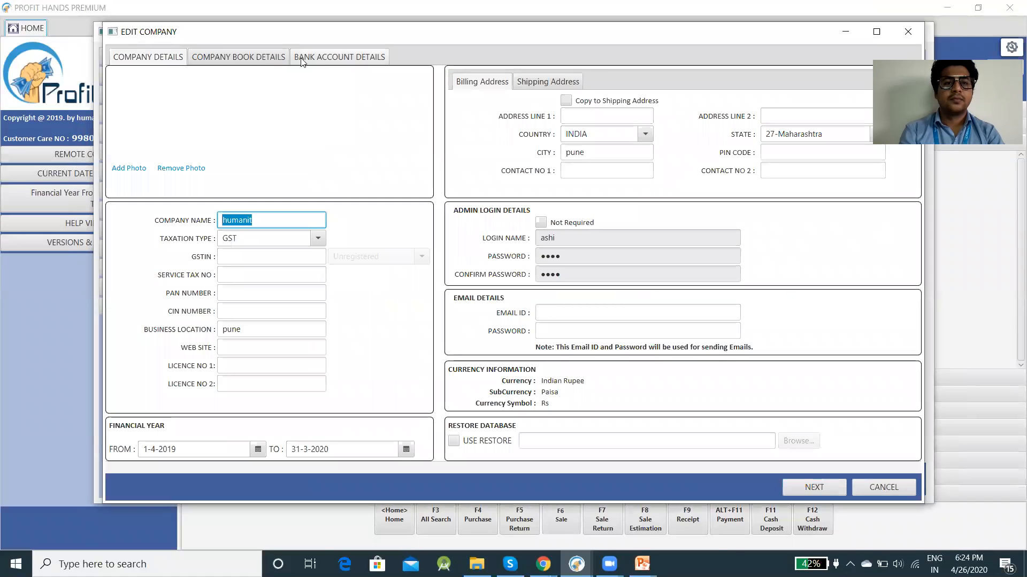
left_click(227, 59)
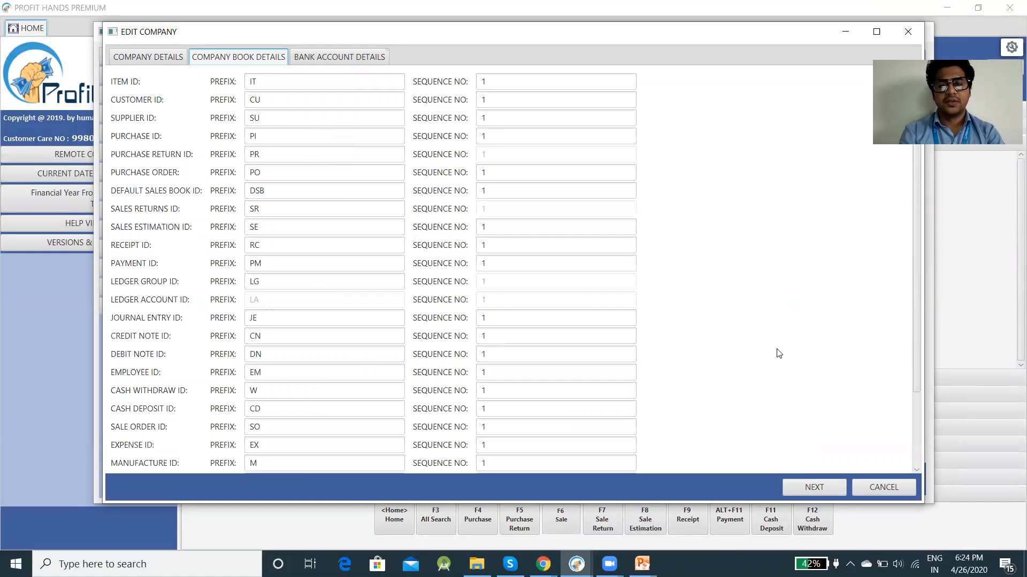
left_click(881, 483)
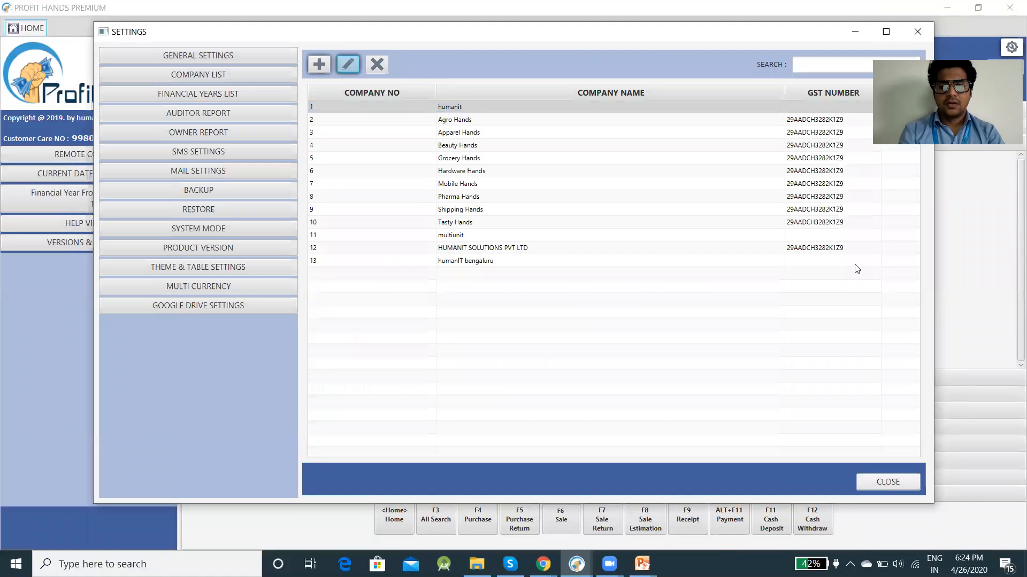
left_click(921, 31)
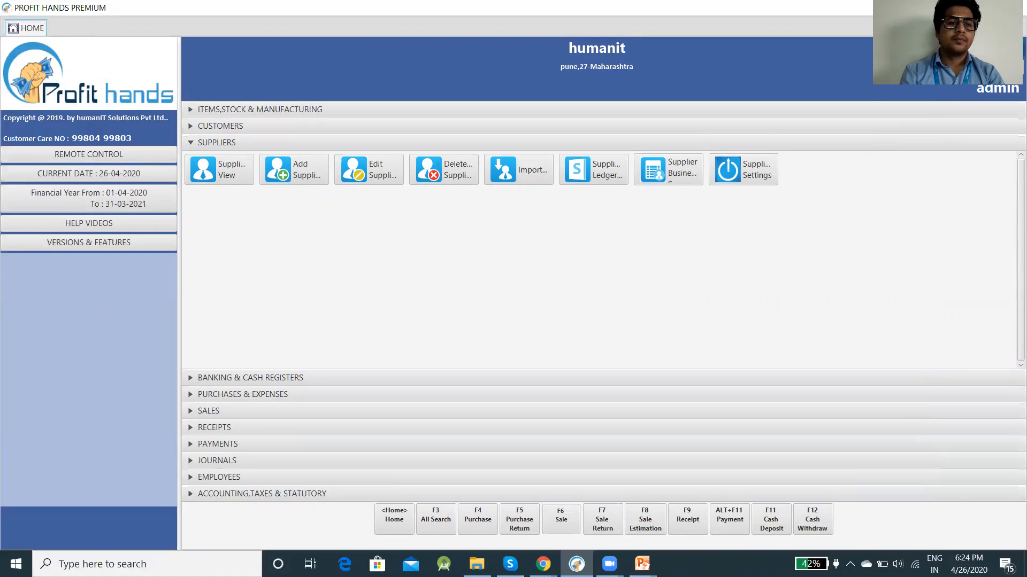
Step: Start a new supplier 'Sai enterprises' with the contact person's name and contact number
left_click(316, 173)
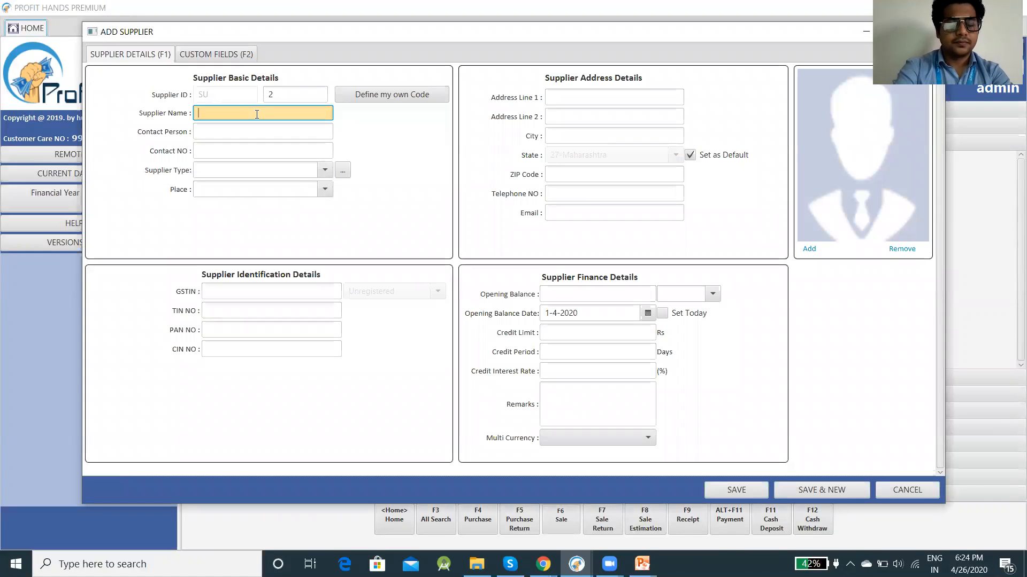
type("Sai en")
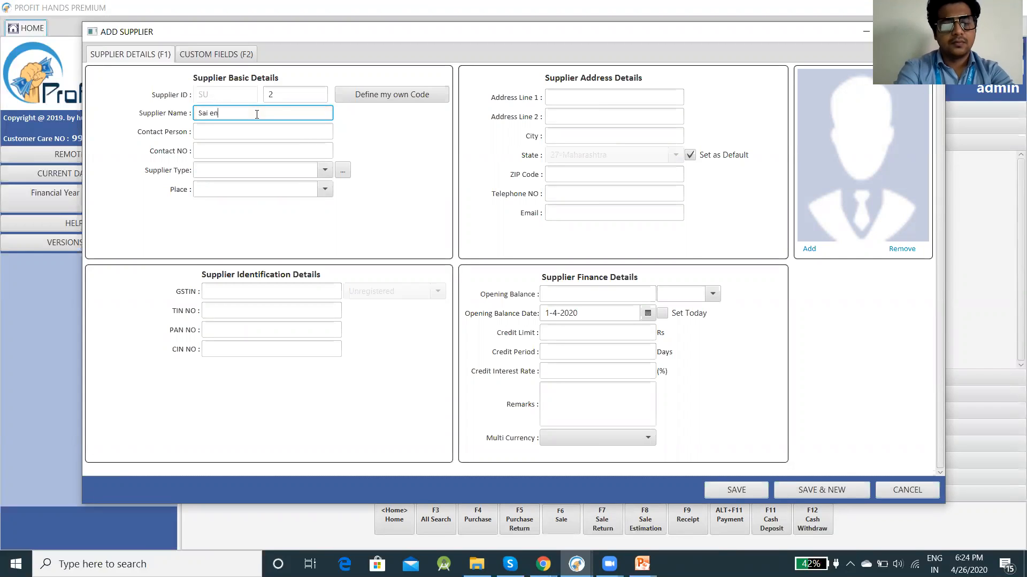
type("terprises")
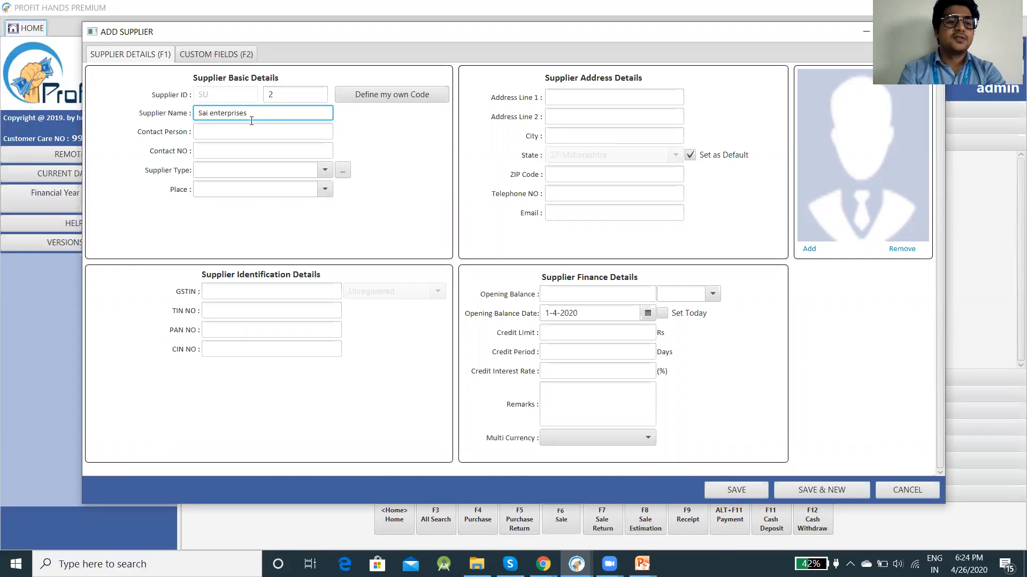
left_click(243, 130)
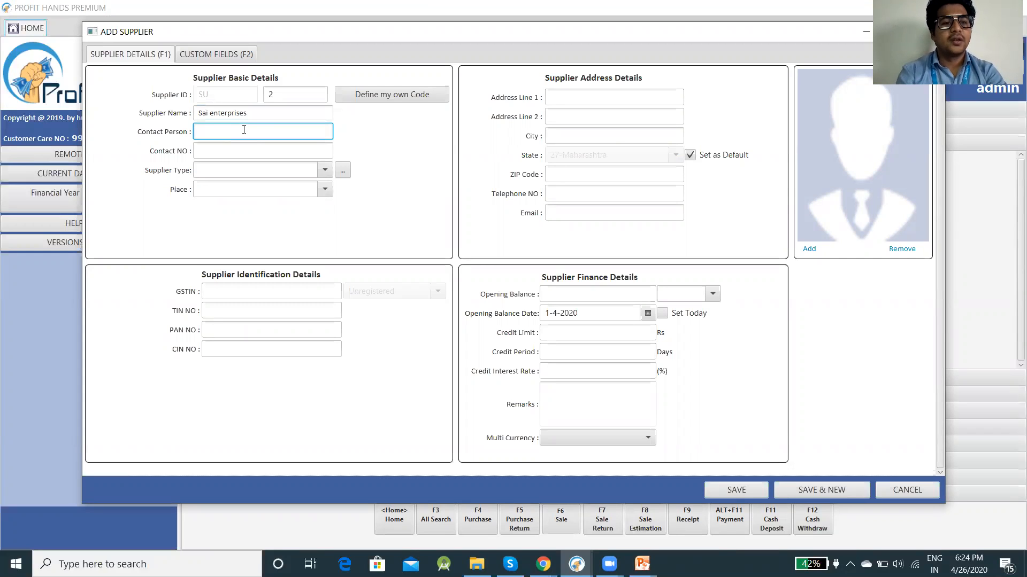
type("roshan")
key("Tab")
key("Tab")
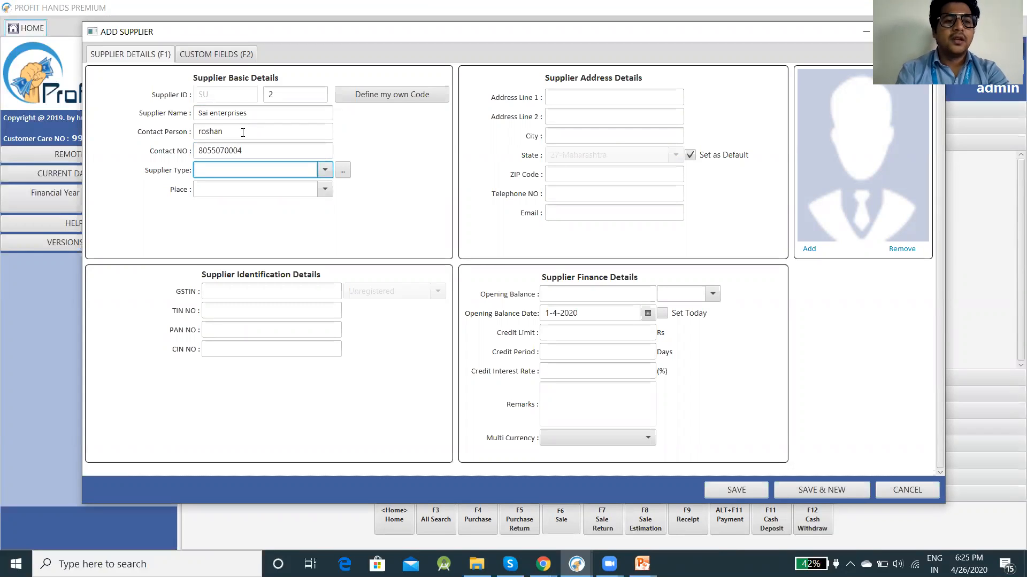
left_click(325, 171)
Step: Add supplier types 'gold' and 'silver', then set this supplier's type to gold
left_click(344, 171)
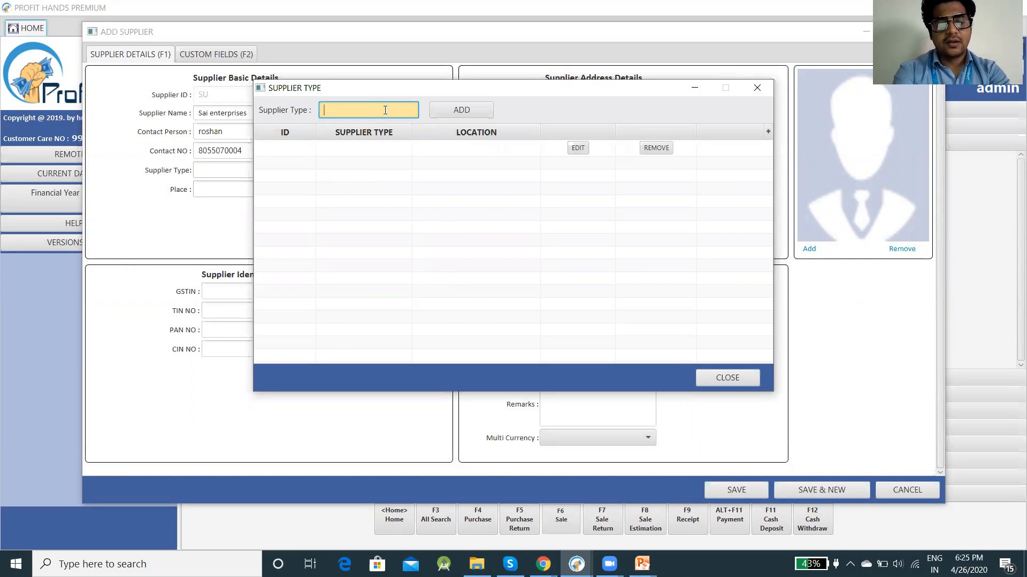
type("gold")
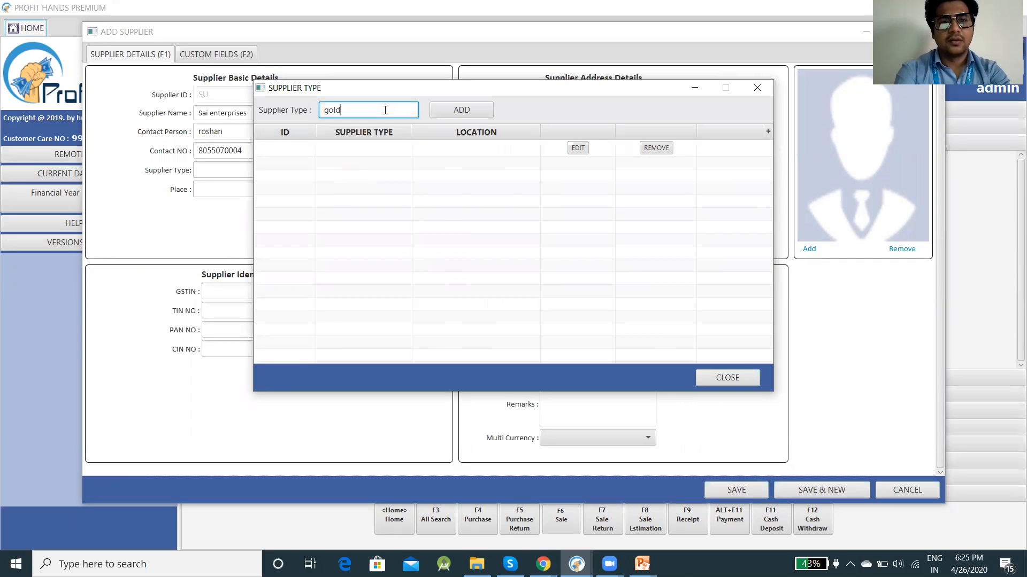
left_click(452, 110)
left_click(576, 239)
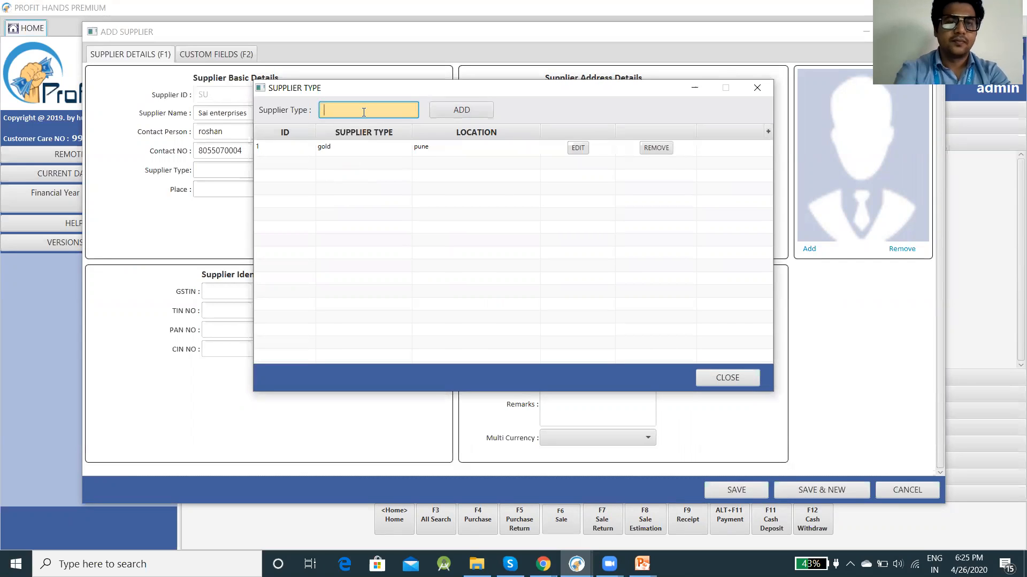
type("silver")
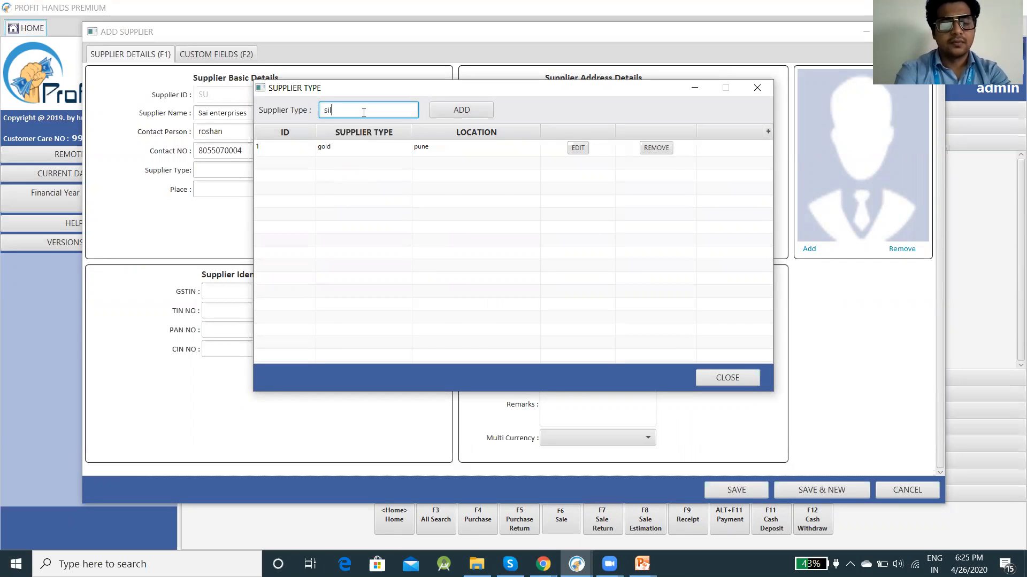
left_click(491, 113)
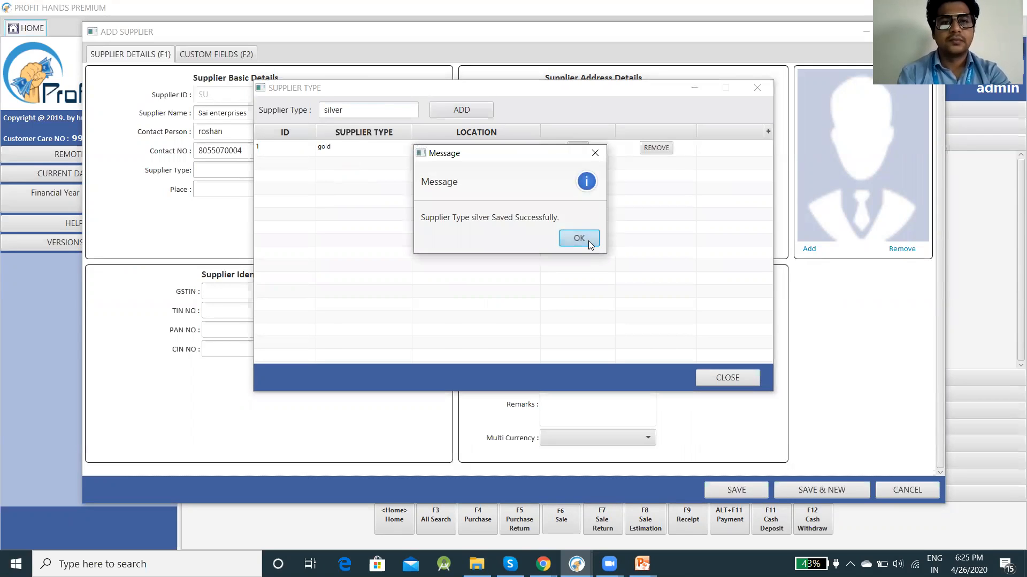
left_click(588, 240)
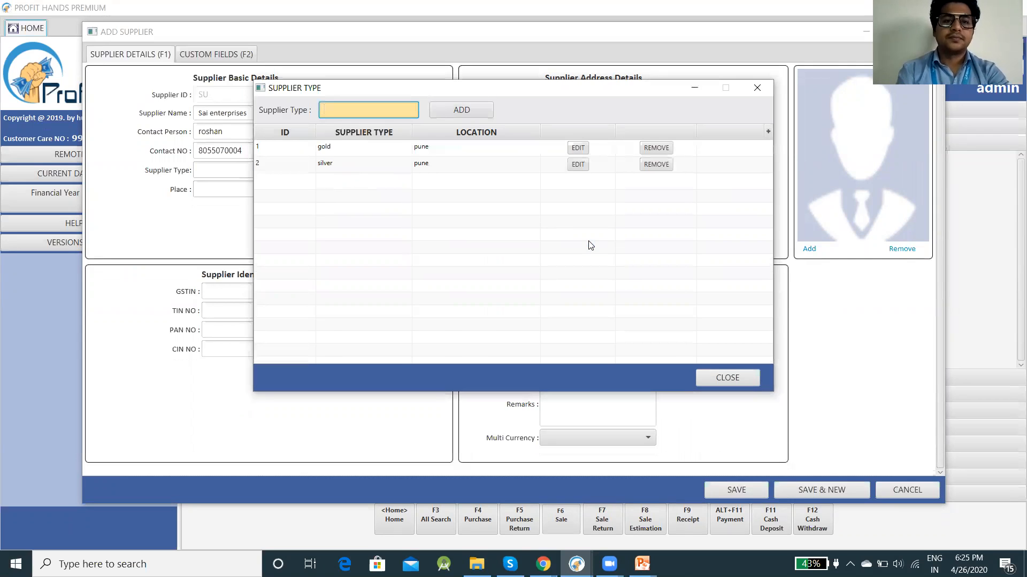
left_click(727, 377)
left_click(325, 176)
left_click(326, 190)
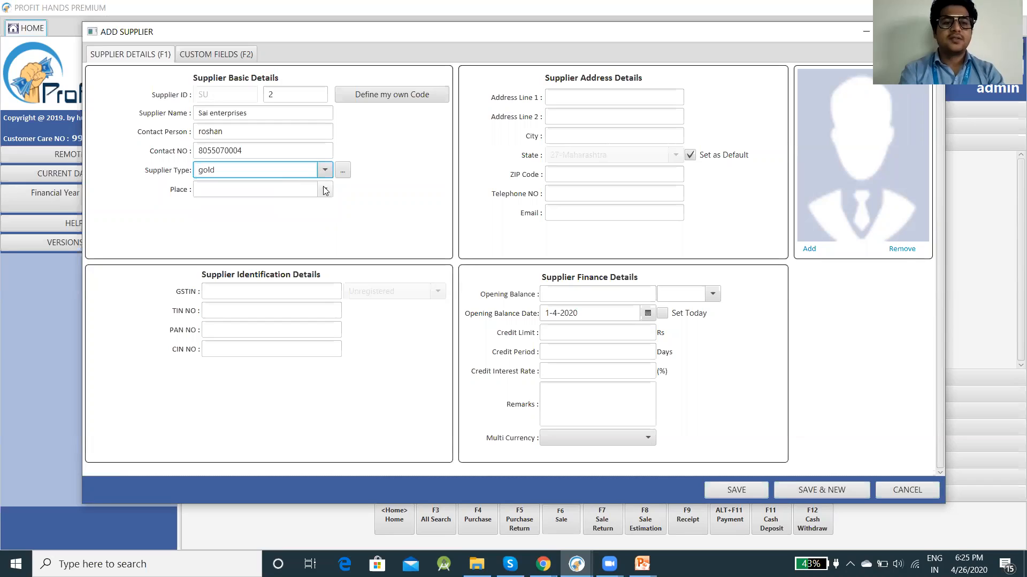
Step: Set the supplier's place to pune, go to the GSTIN field, and switch to the slide show
left_click(326, 190)
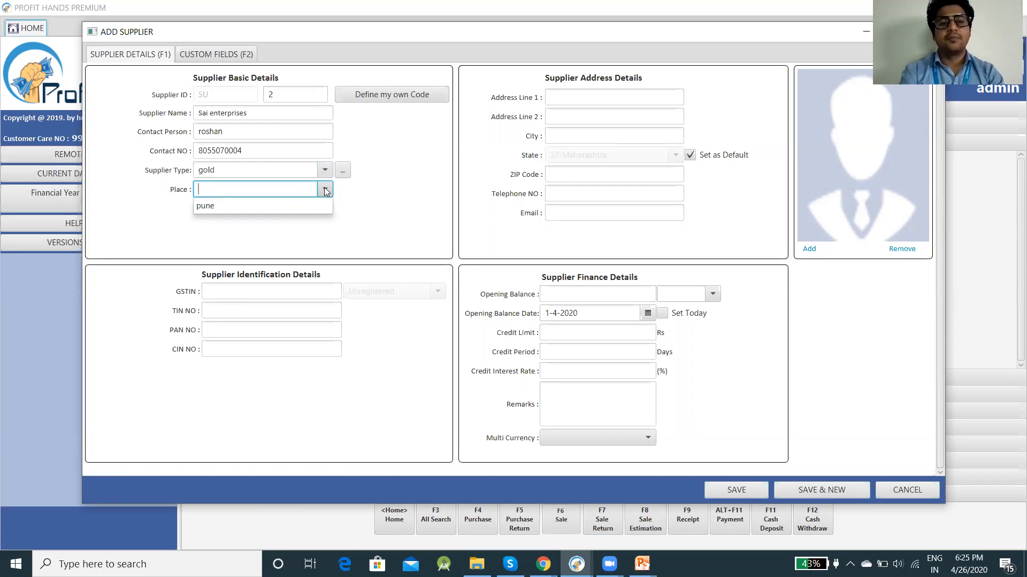
left_click(302, 205)
left_click(379, 198)
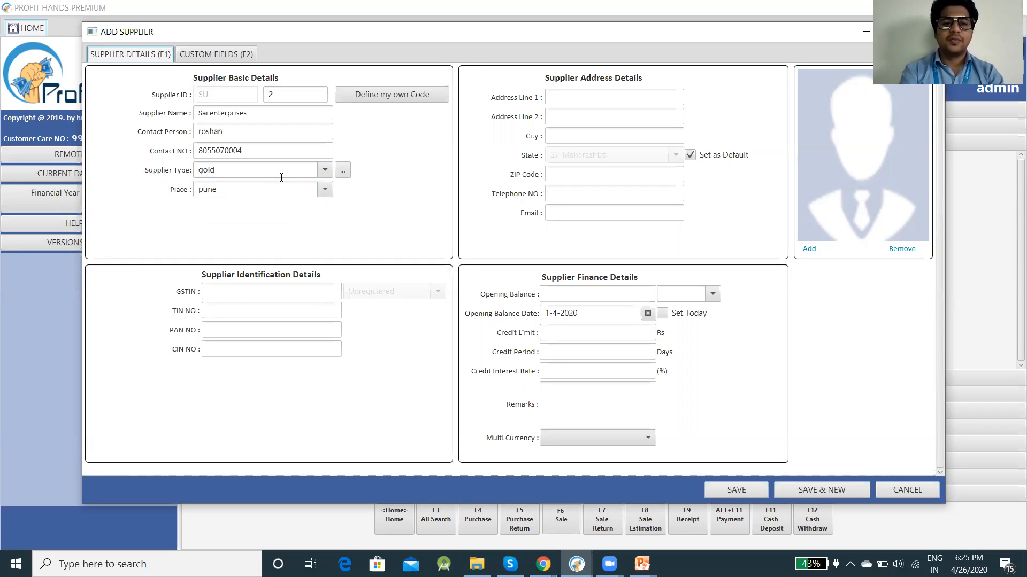
left_click(249, 293)
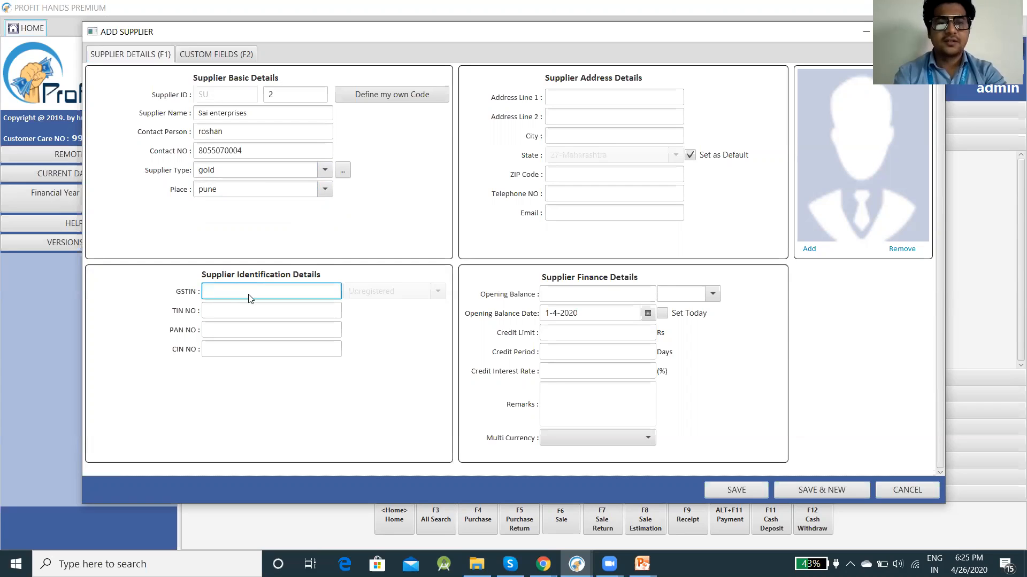
key("alt+Tab")
key("alt+Tab")
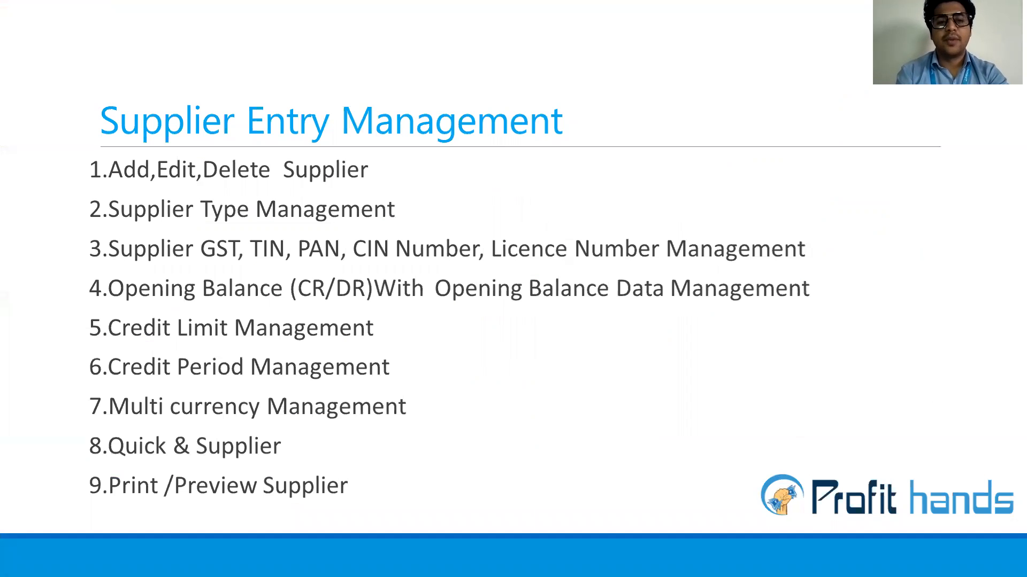
Step: Enter a GSTIN that gets rejected as invalid, leaving the field blank and Unregistered
key("alt+Tab")
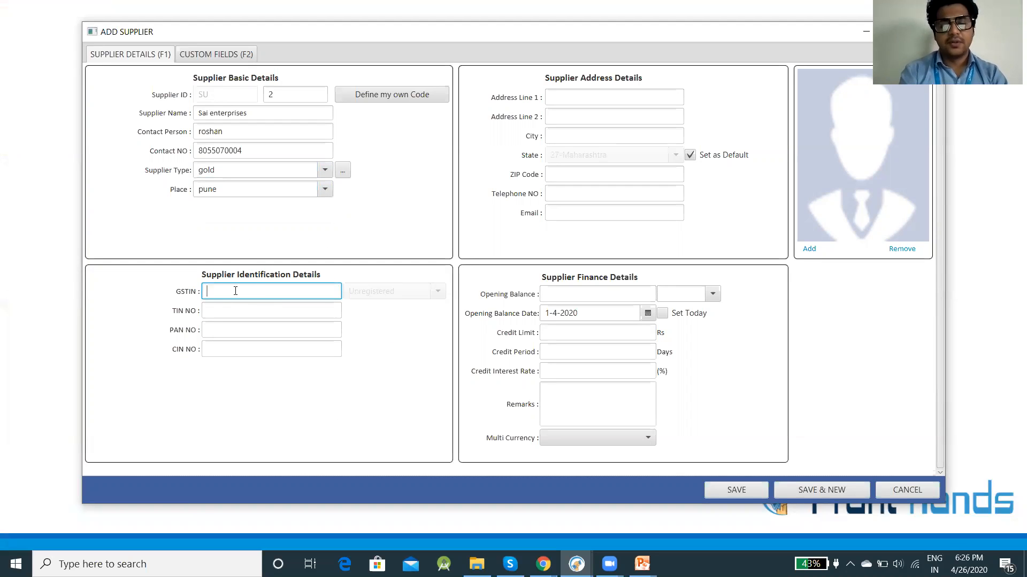
type("27")
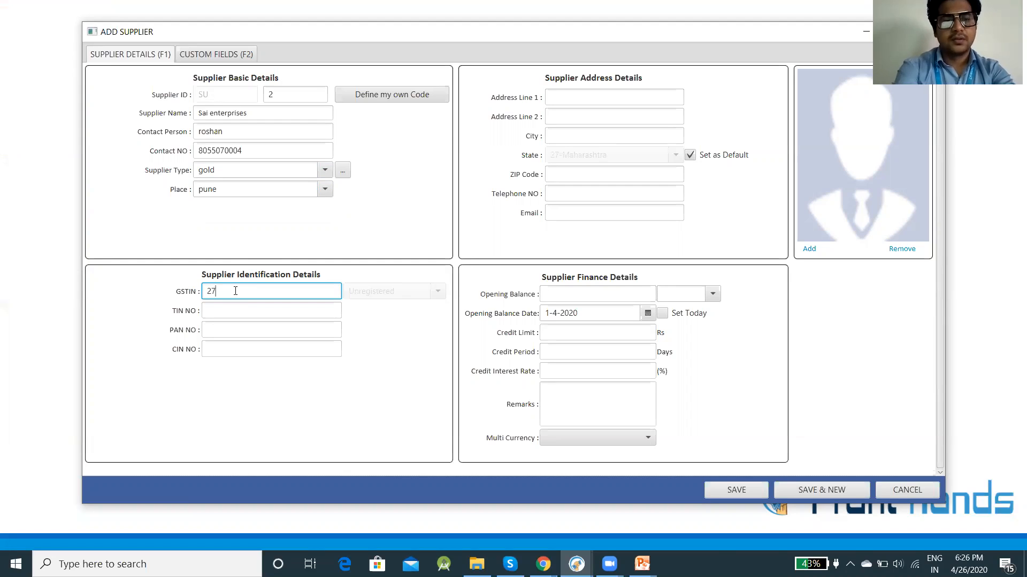
type("AA")
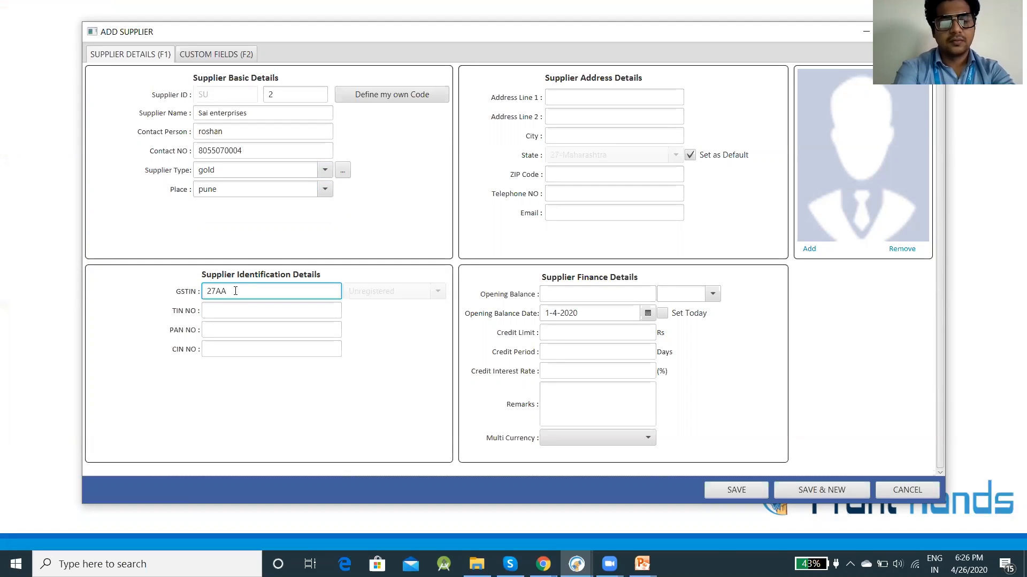
type("ER4TUKISJJO")
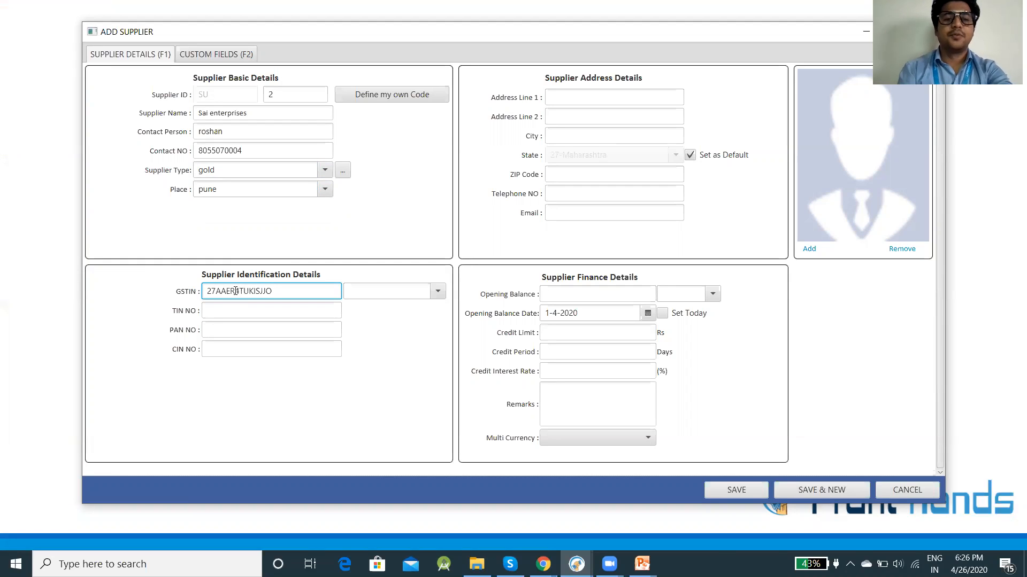
left_click(439, 292)
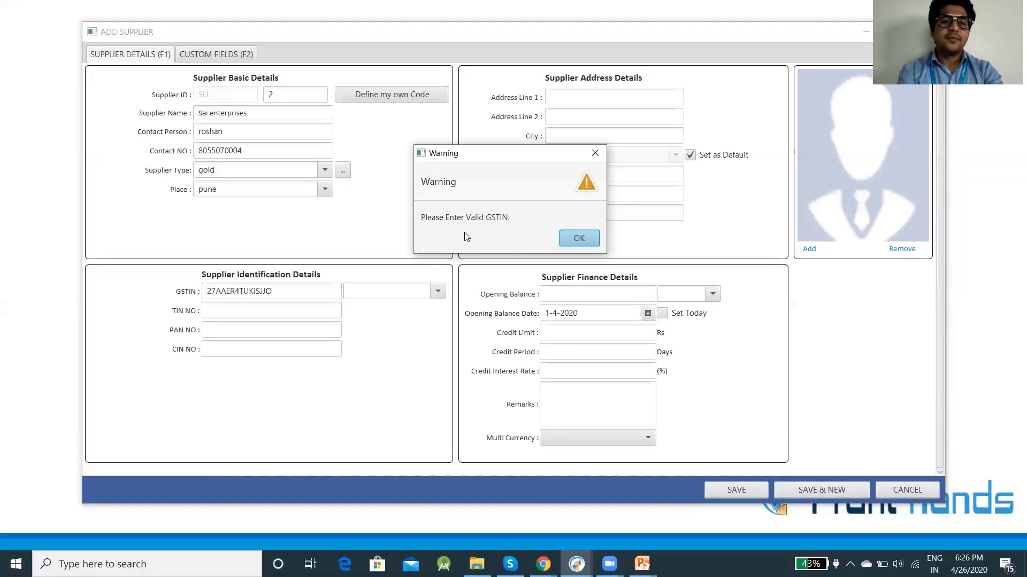
left_click(577, 239)
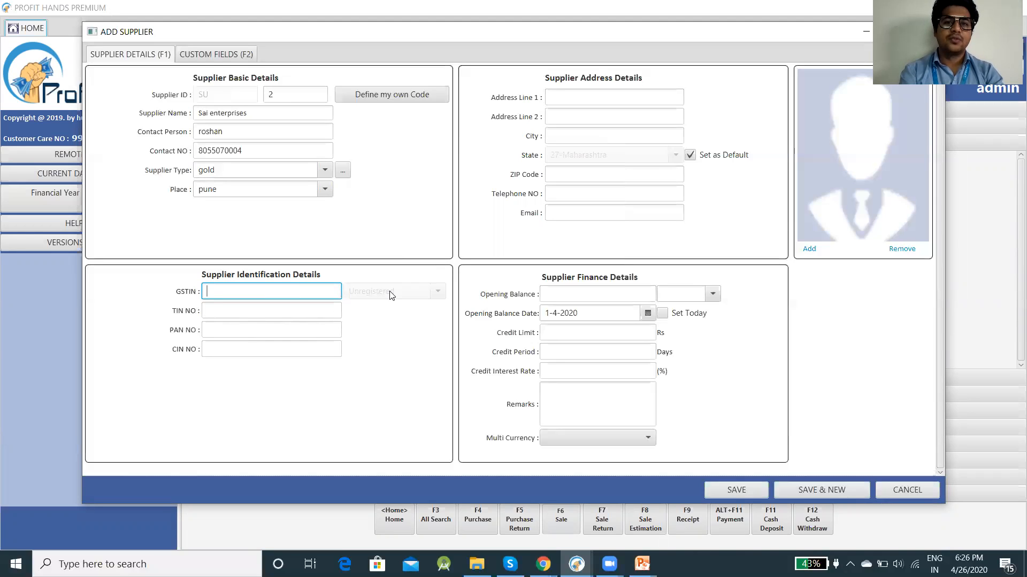
Step: Enter the supplier's TIN, PAN and CIN identification numbers
left_click(302, 309)
type("13")
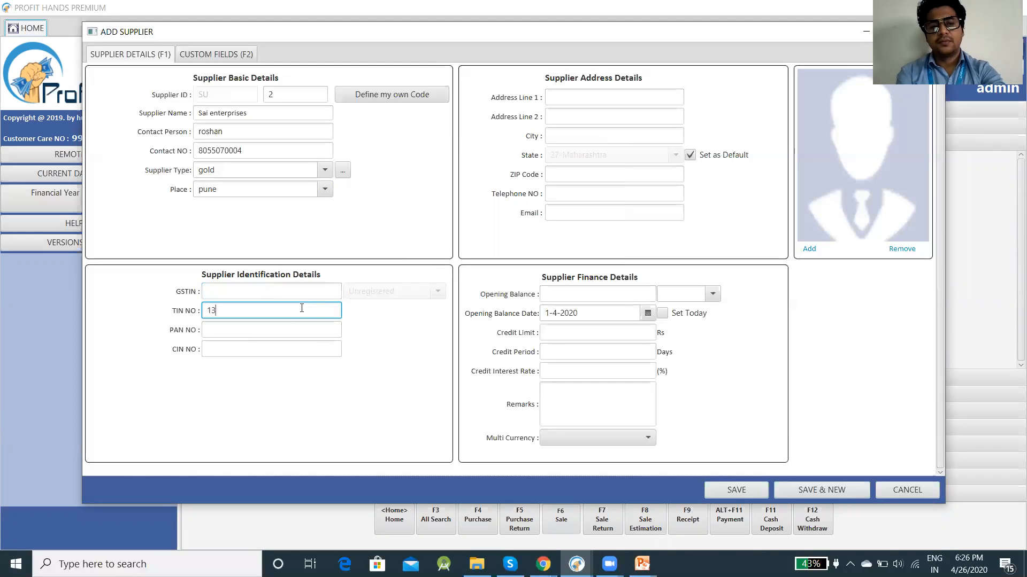
type("44334")
left_click(268, 334)
type("er34ee3")
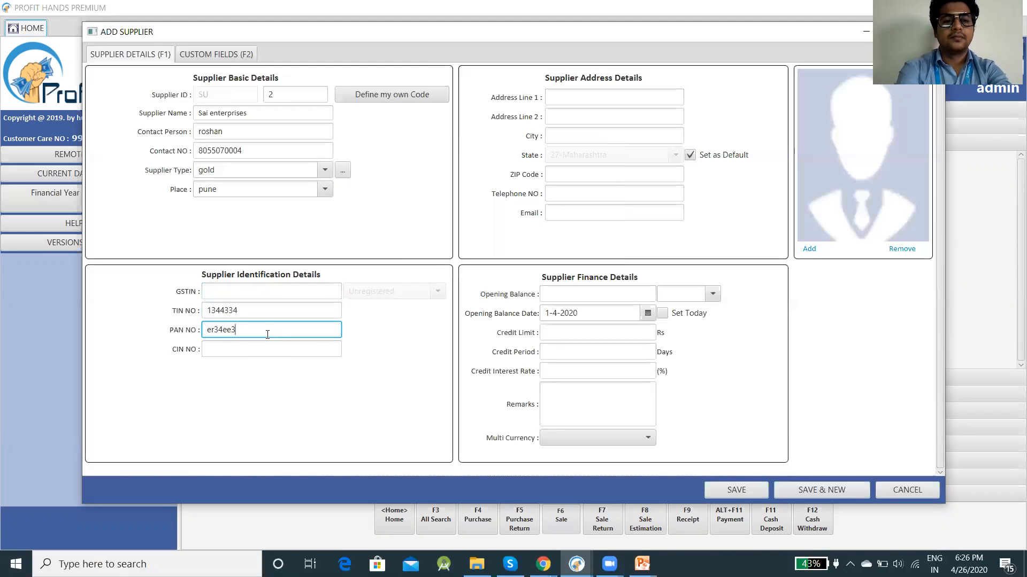
left_click(257, 352)
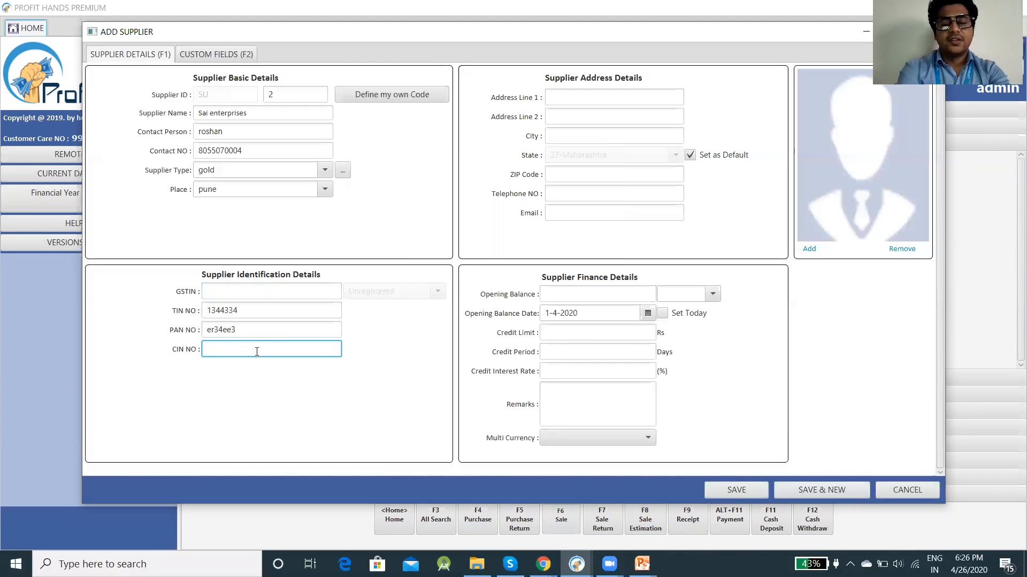
type("sero22")
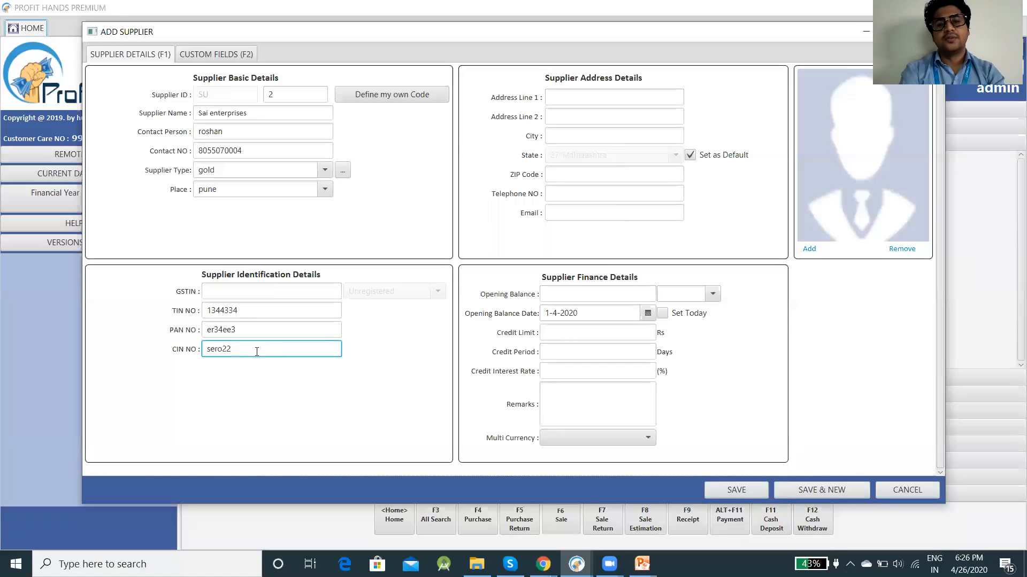
left_click(572, 96)
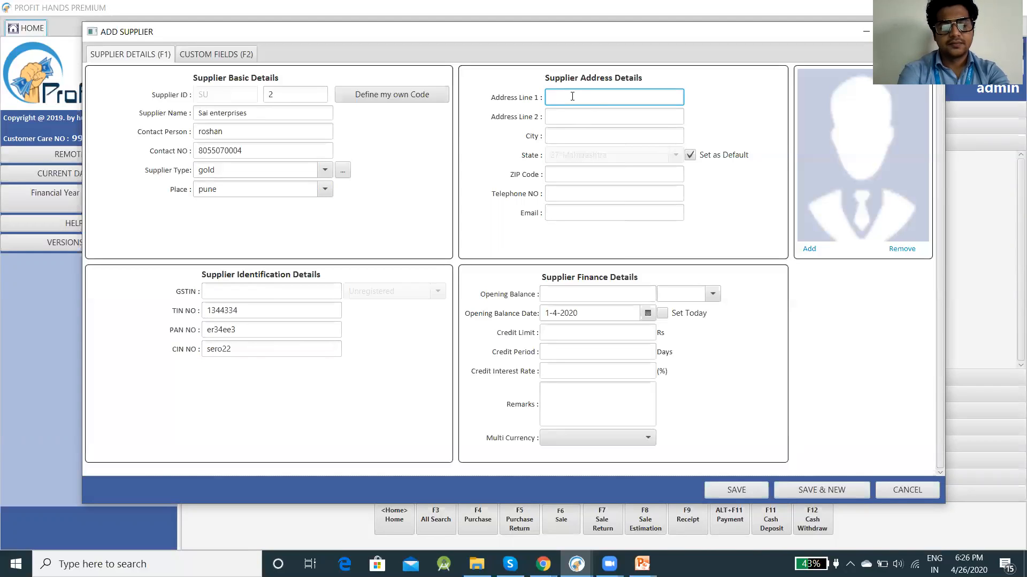
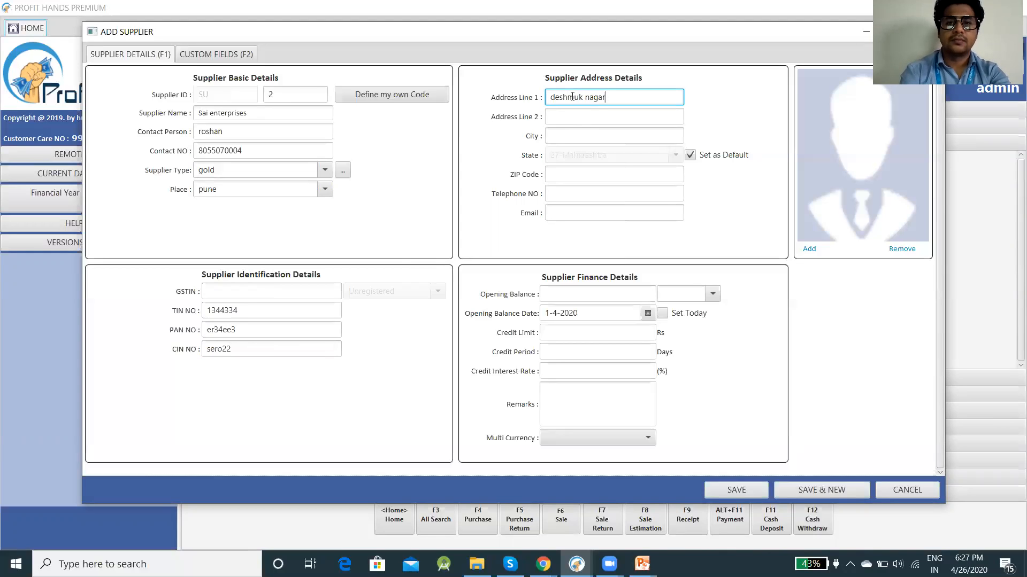
Step: Enter the supplier's two address lines and the city pune
key("Left")
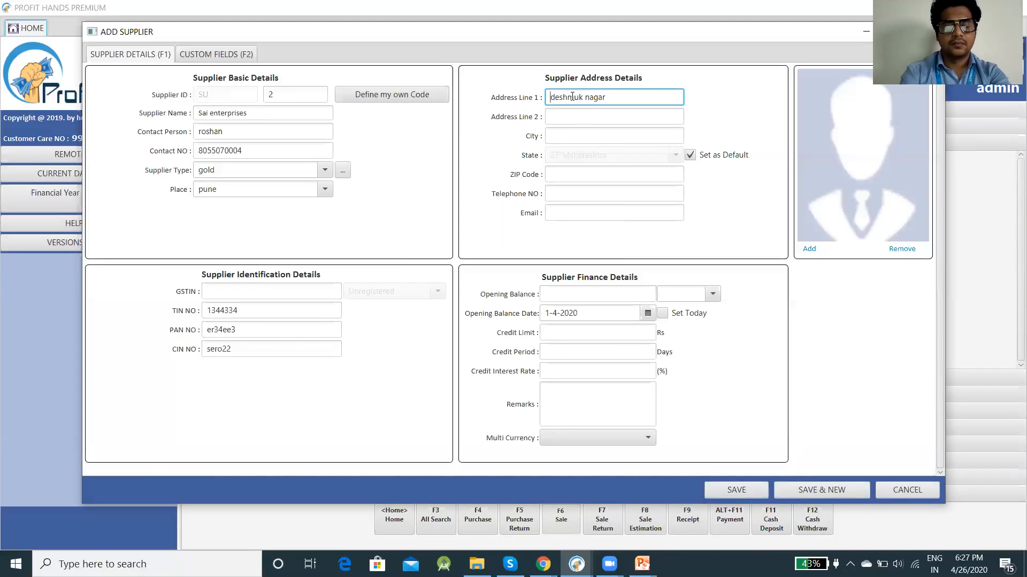
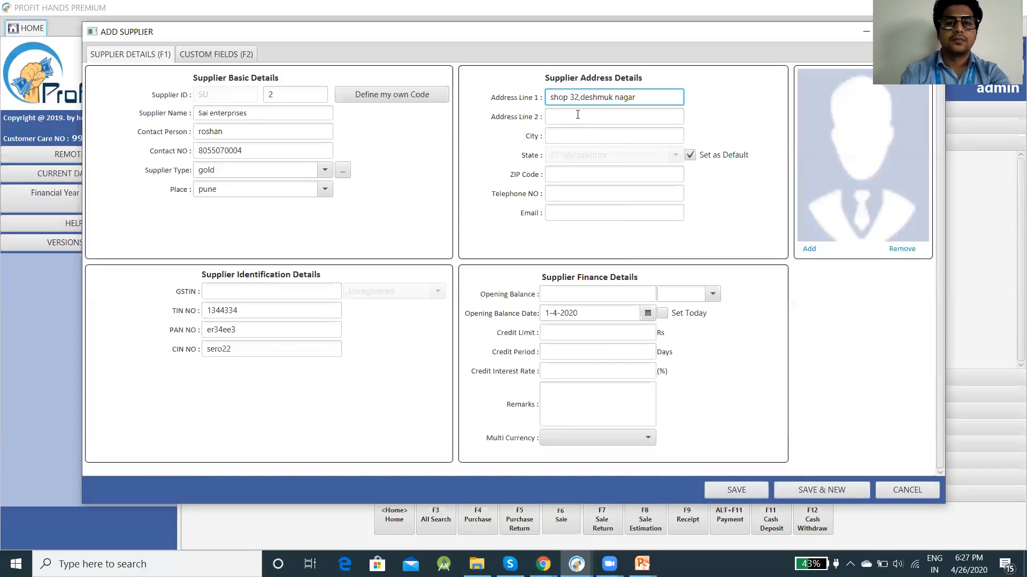
left_click(578, 114)
type("koth")
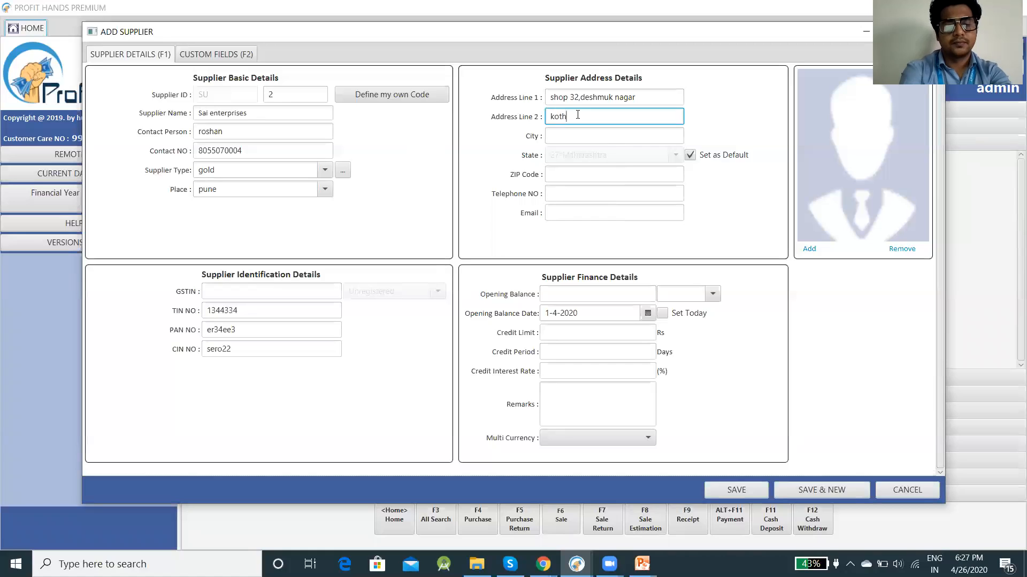
type("rud,pune")
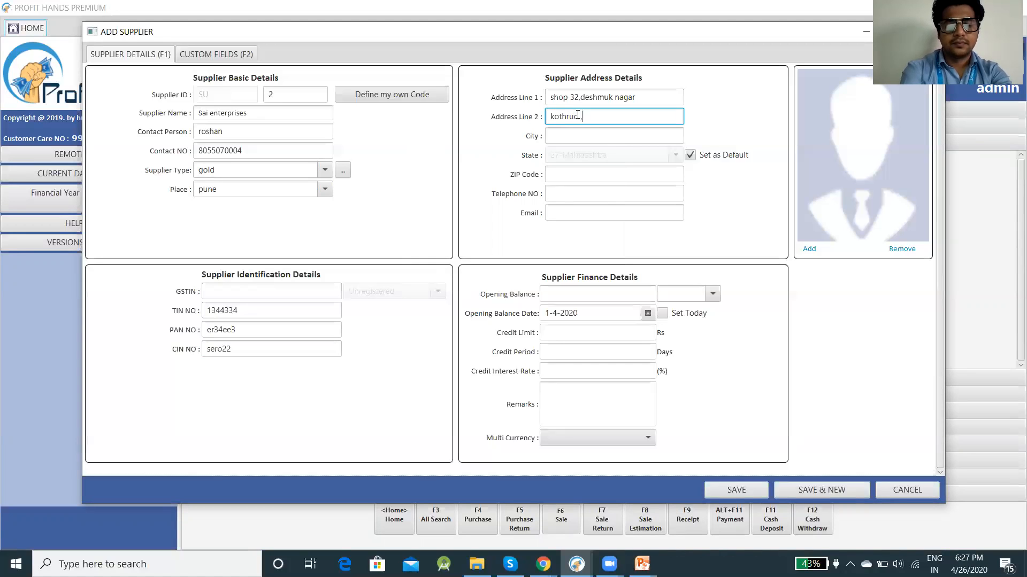
left_click(595, 135)
type("pune")
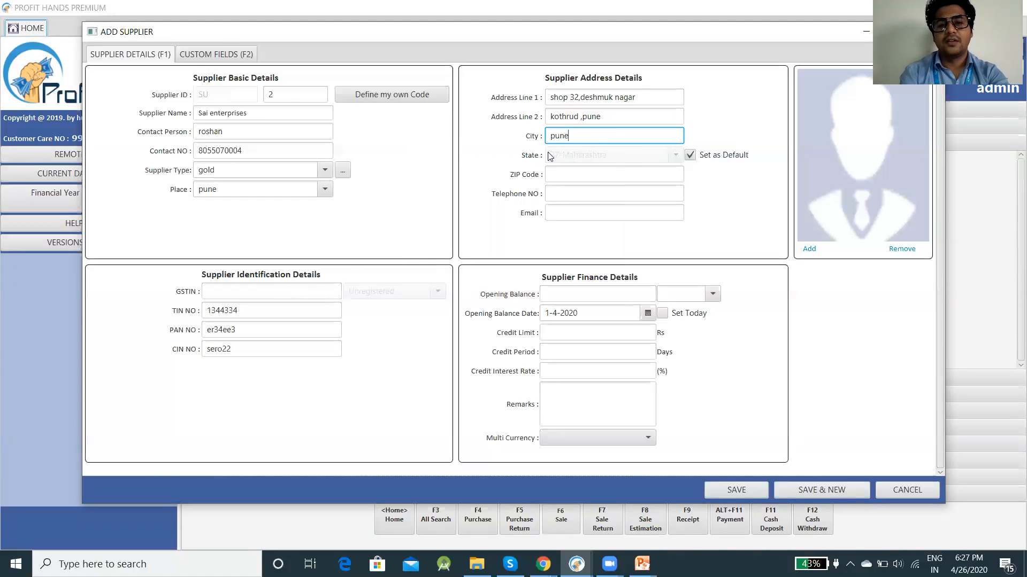
Step: Fill in the supplier's ZIP code, telephone number and e-mail address
left_click(591, 176)
type("40")
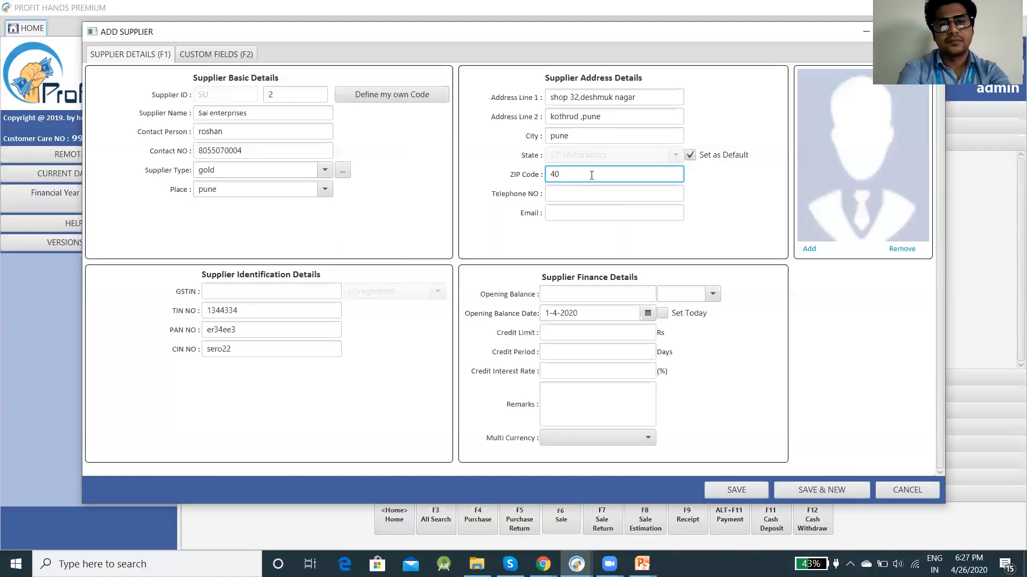
key("BackSpace")
type("11021")
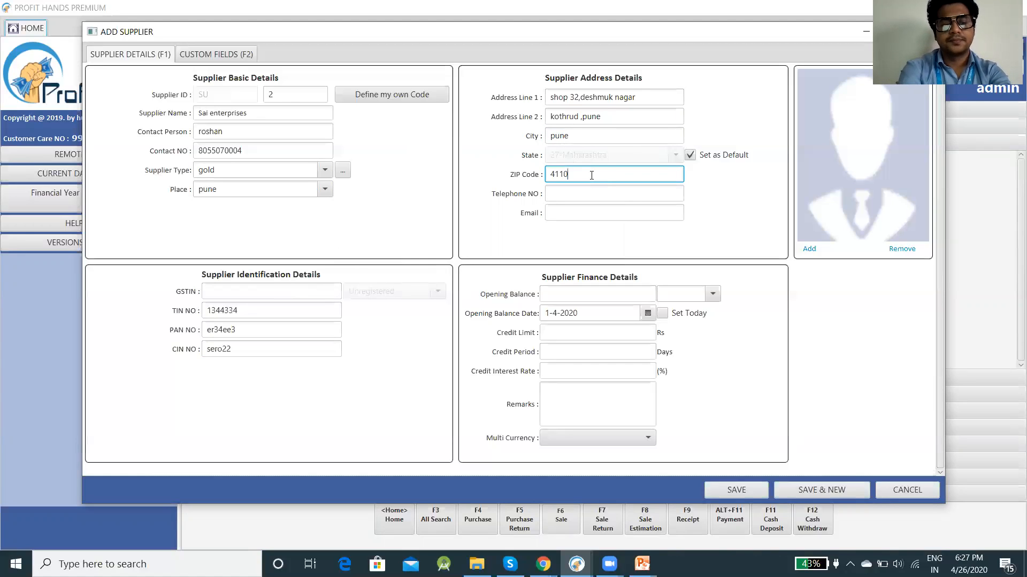
left_click(584, 191)
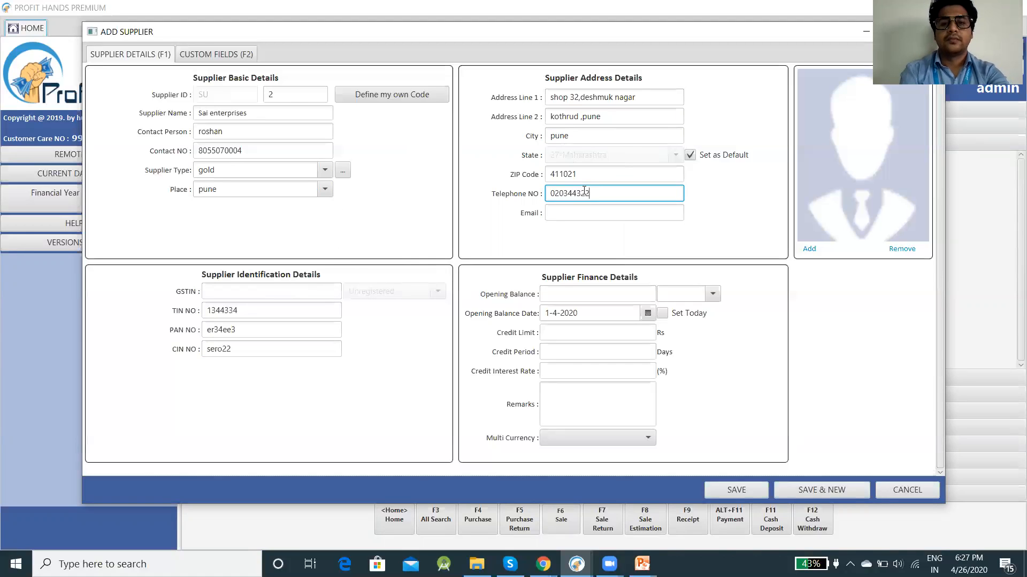
left_click(581, 213)
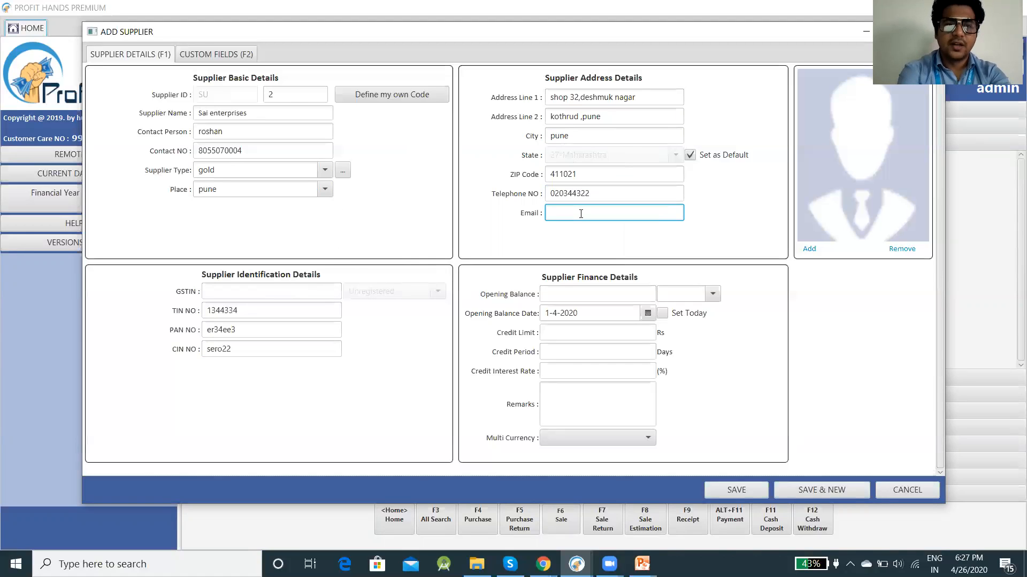
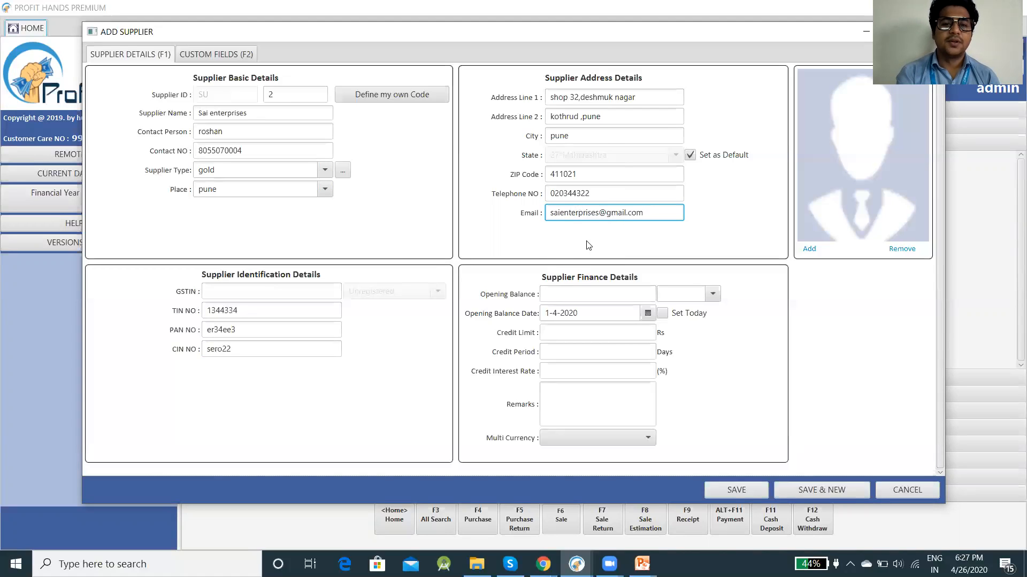
Step: Set an opening balance of 4000 as Credit, dated today
left_click(559, 295)
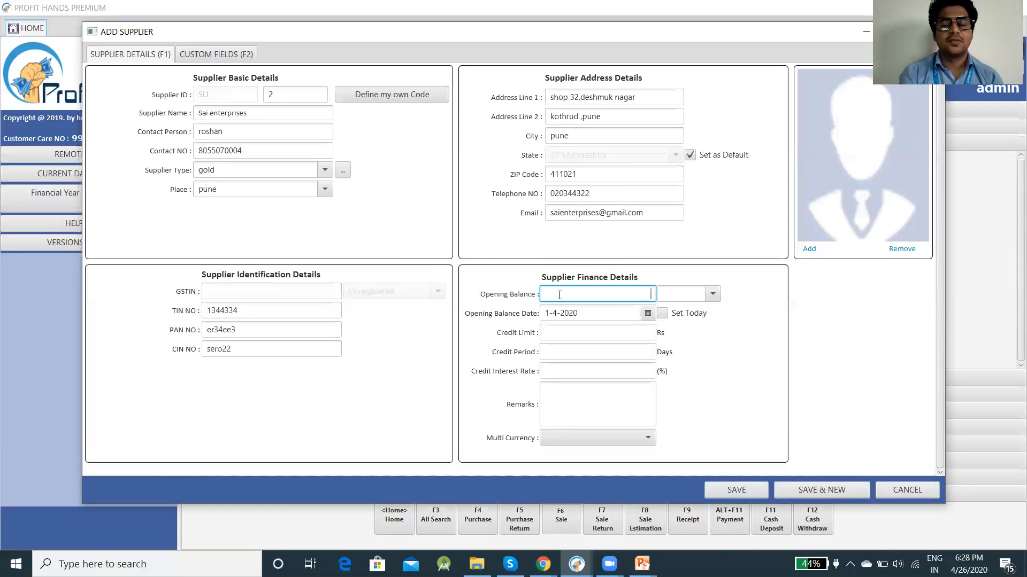
type("4000")
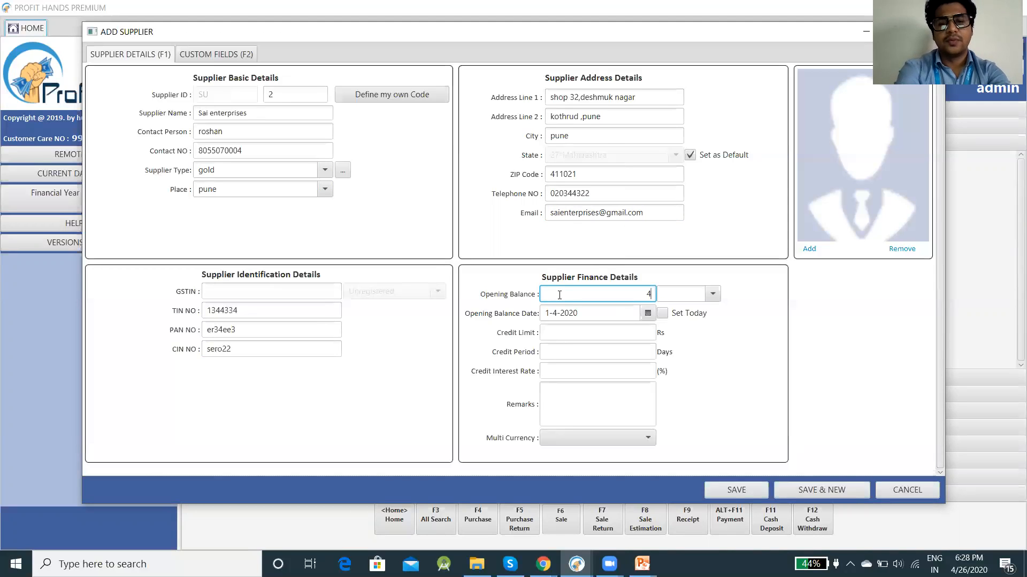
left_click(713, 295)
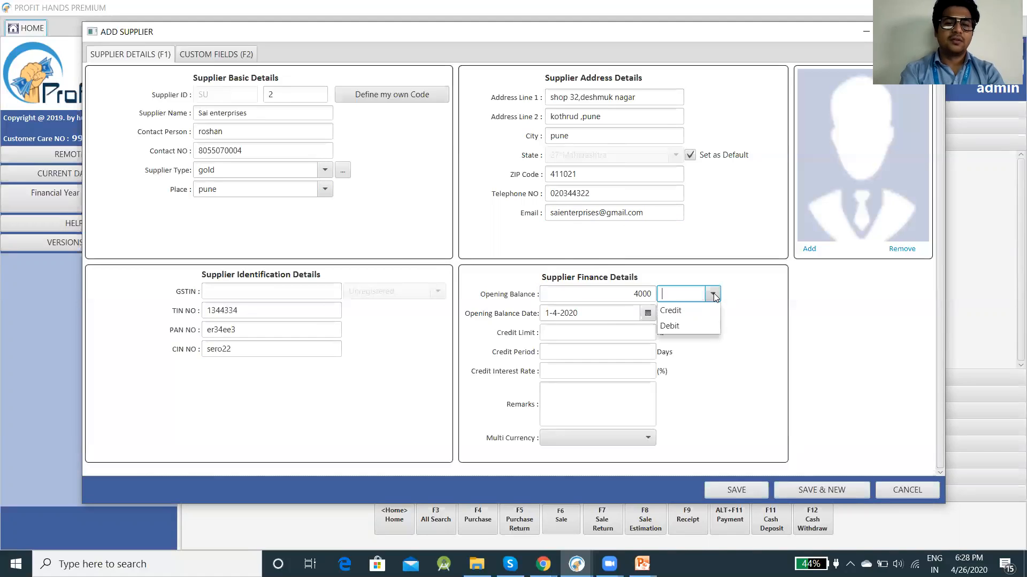
left_click(688, 316)
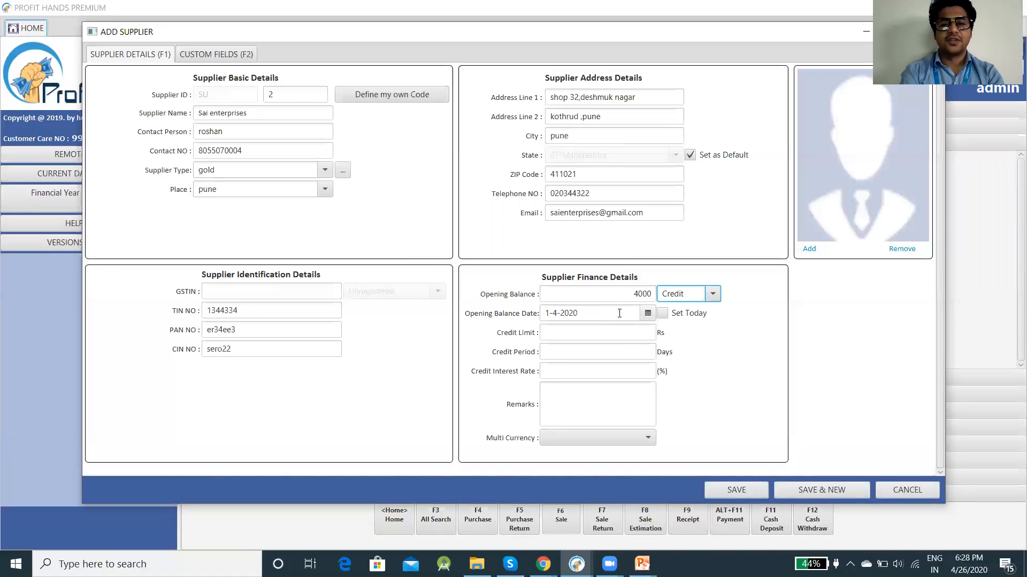
left_click(663, 315)
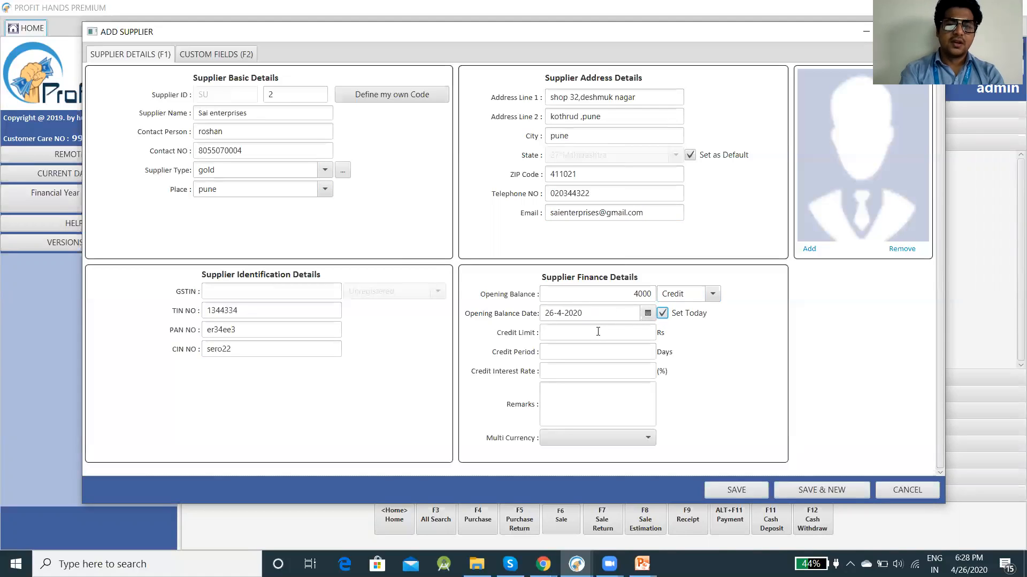
Step: Leave credit limit, period, interest, remarks and Multi Currency blank, then switch to the slide show
left_click(598, 333)
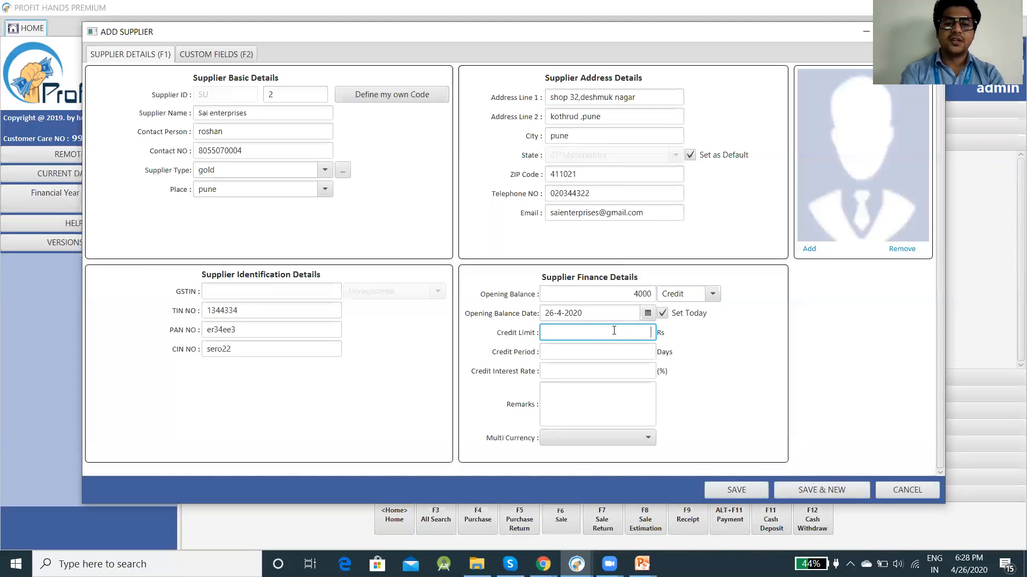
left_click(625, 353)
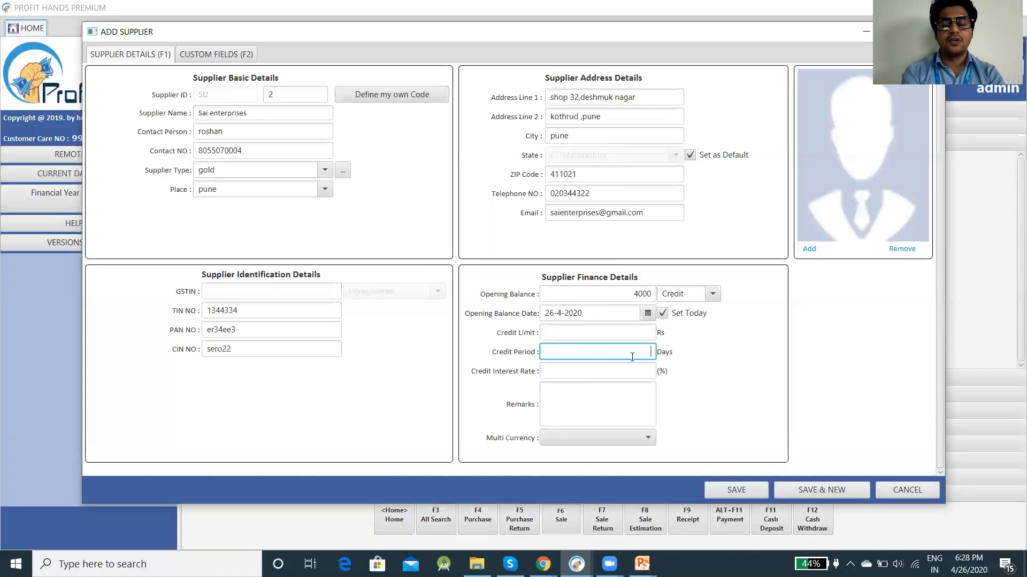
left_click(616, 368)
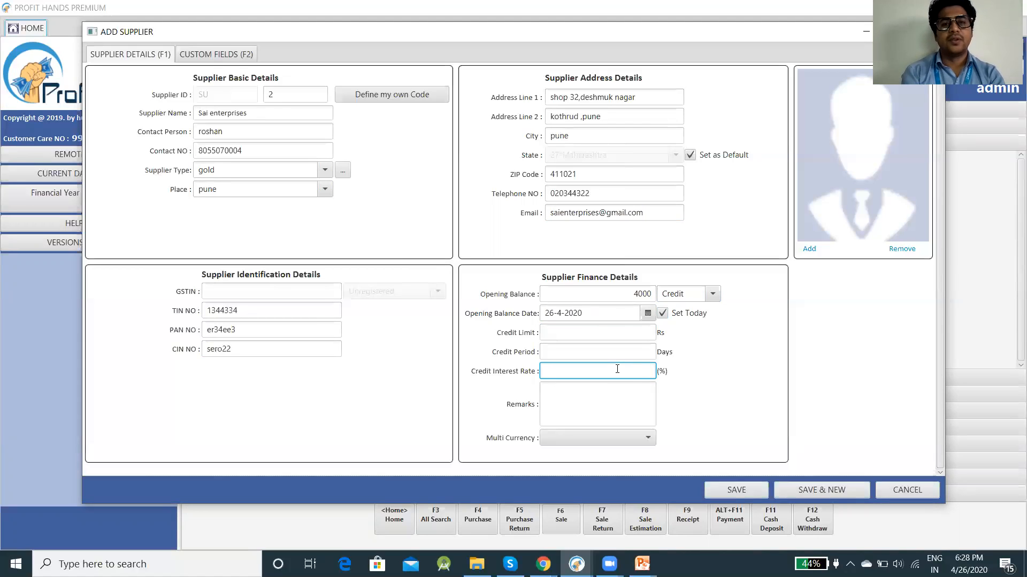
left_click(614, 403)
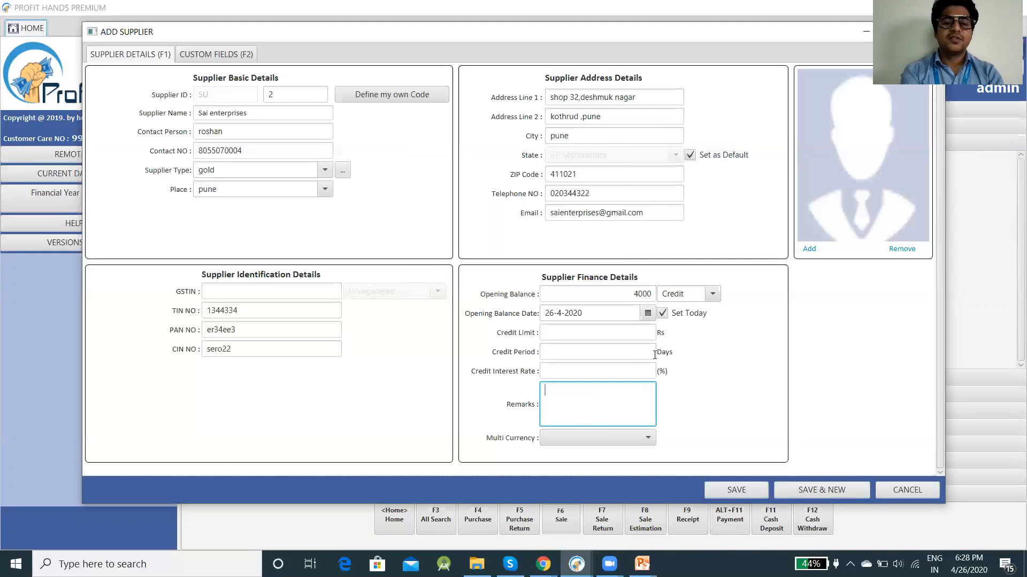
left_click(648, 440)
left_click(648, 440)
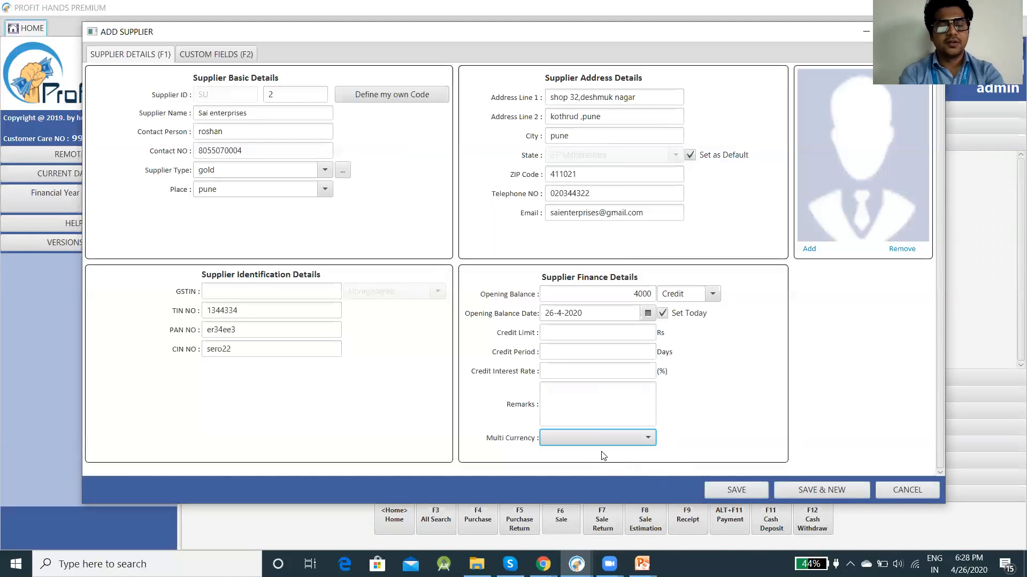
key("alt+Tab")
key("alt+Tab")
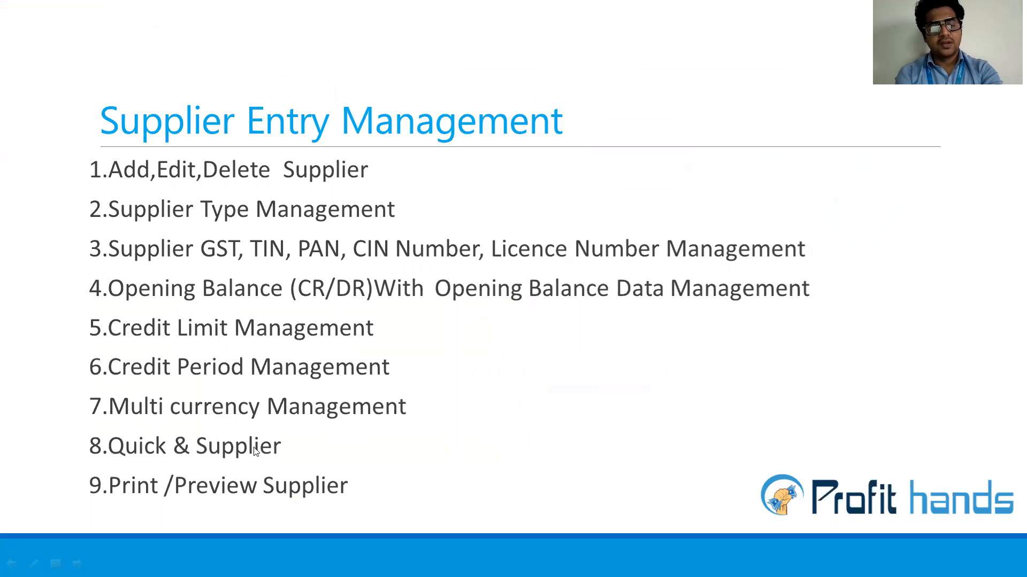
Step: Save the Sai enterprises supplier, acknowledge the confirmation, and return to the home screen
key("alt+Tab")
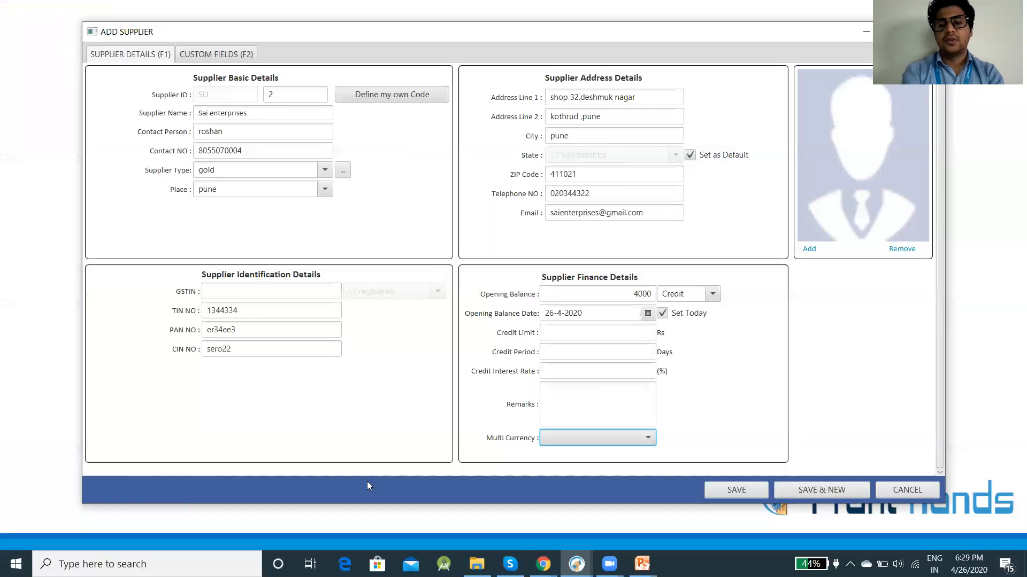
left_click(735, 491)
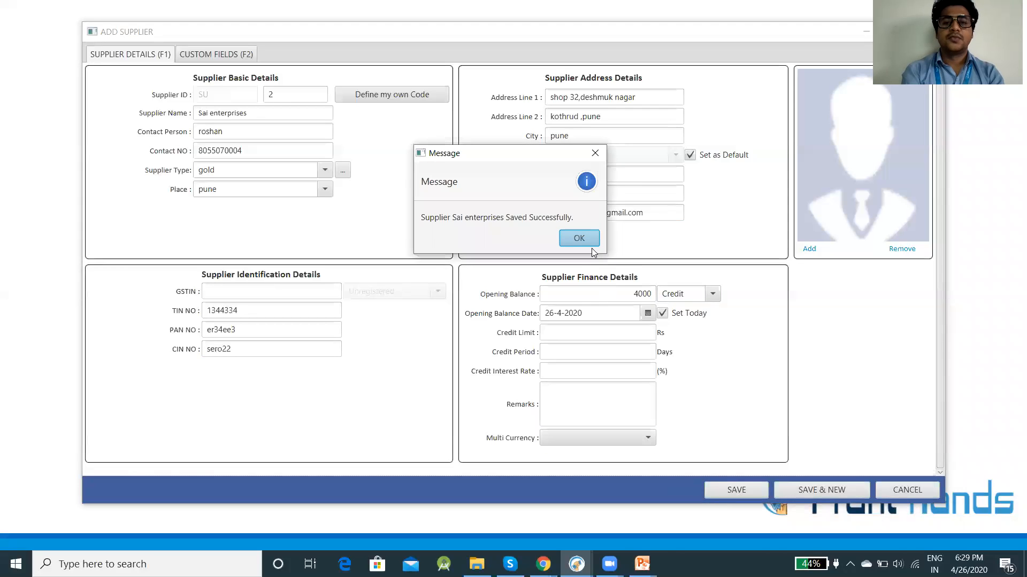
left_click(584, 239)
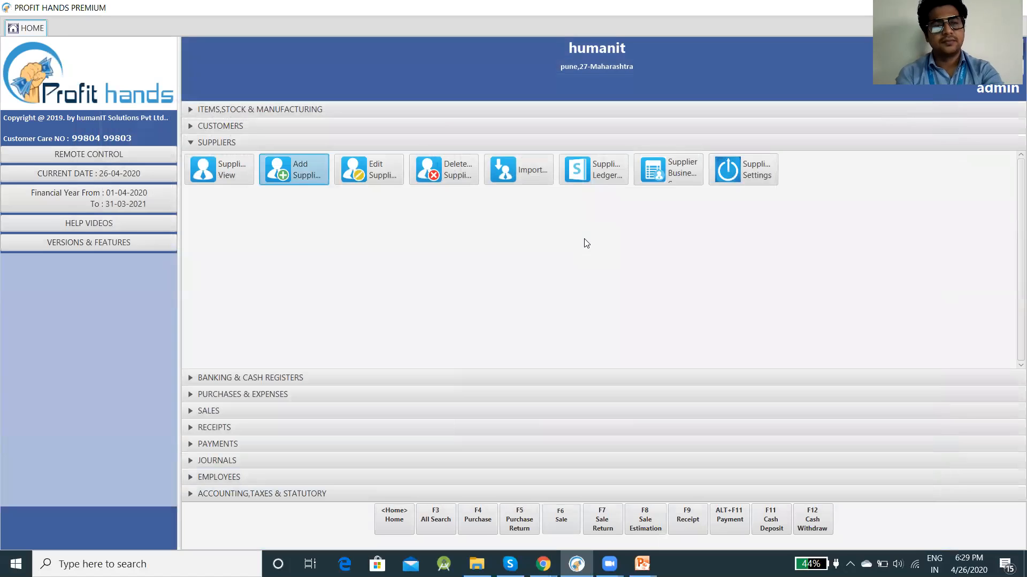
key("alt+Tab")
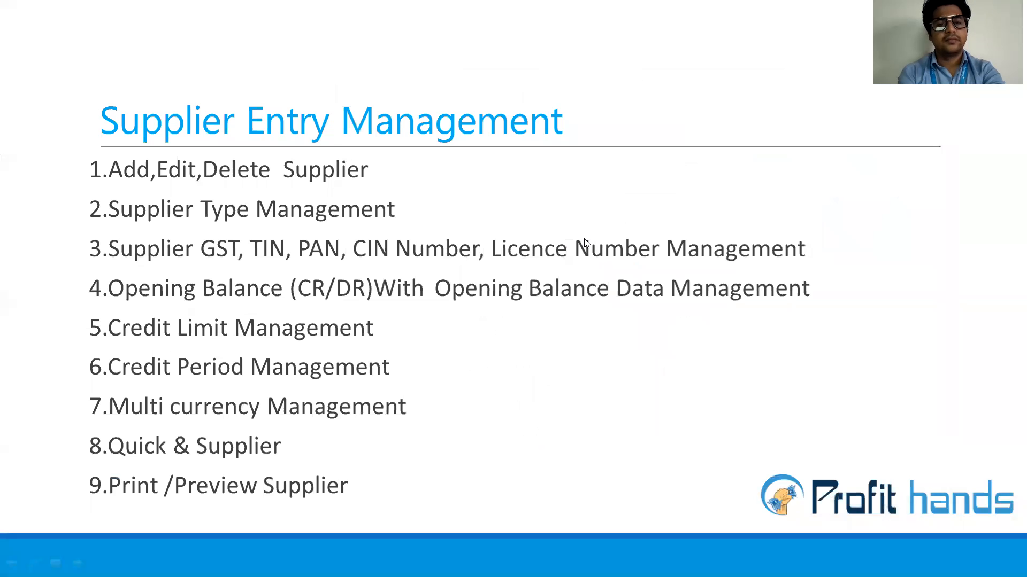
key("alt+Tab")
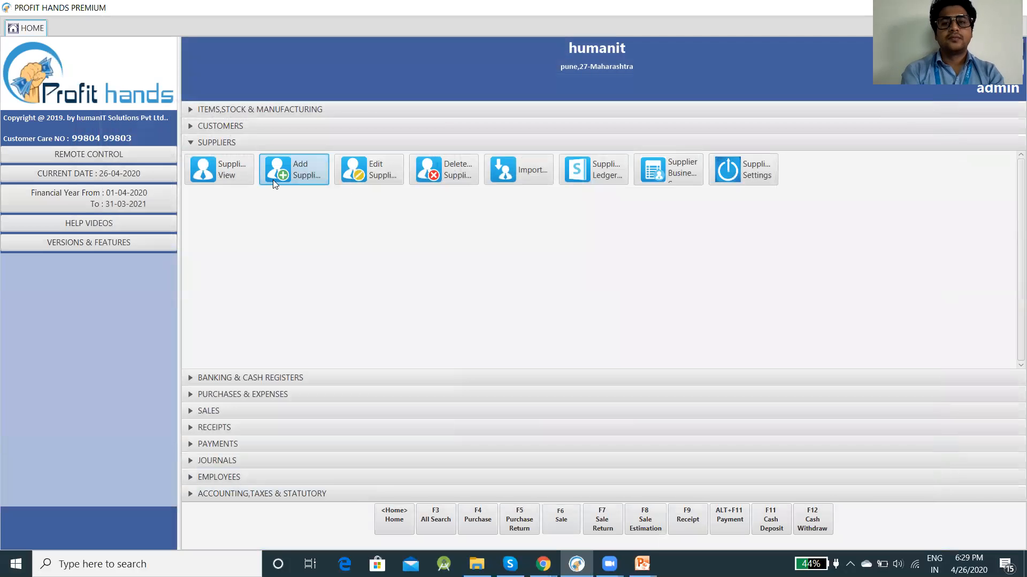
left_click(754, 164)
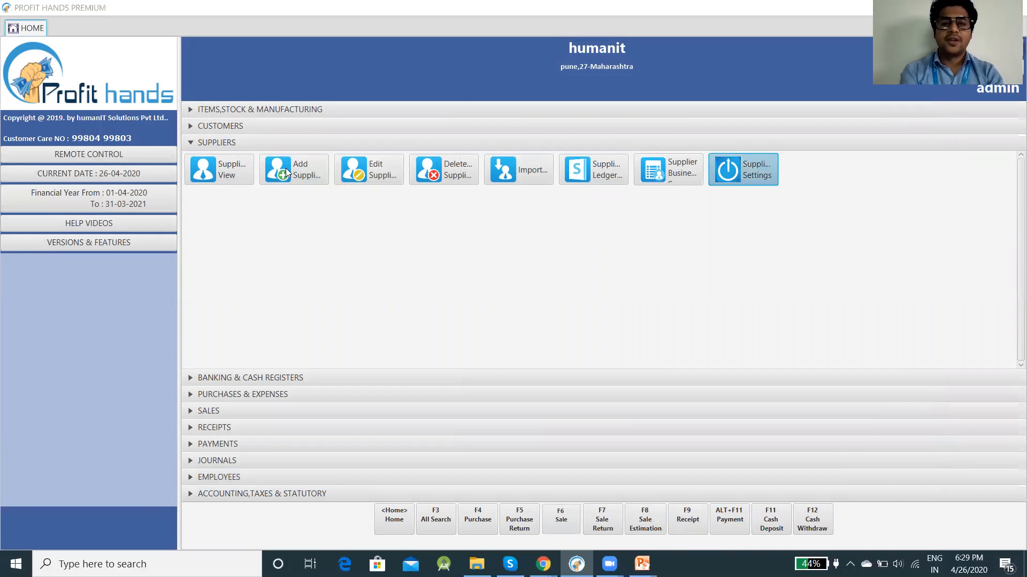
Step: Enable Quick Add Supplier with Address Line 1 as an extra field, save, and close settings
left_click(195, 142)
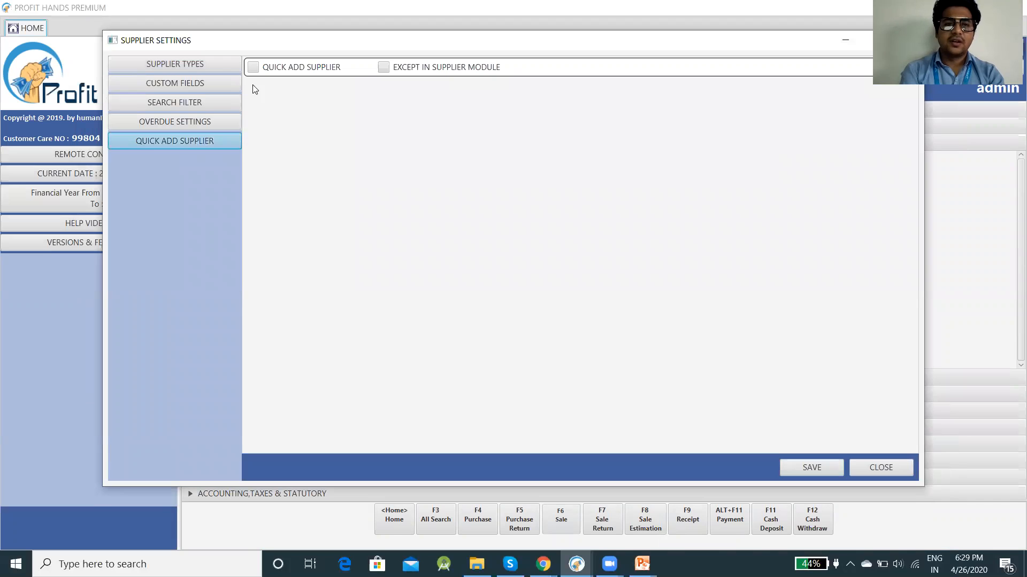
left_click(253, 67)
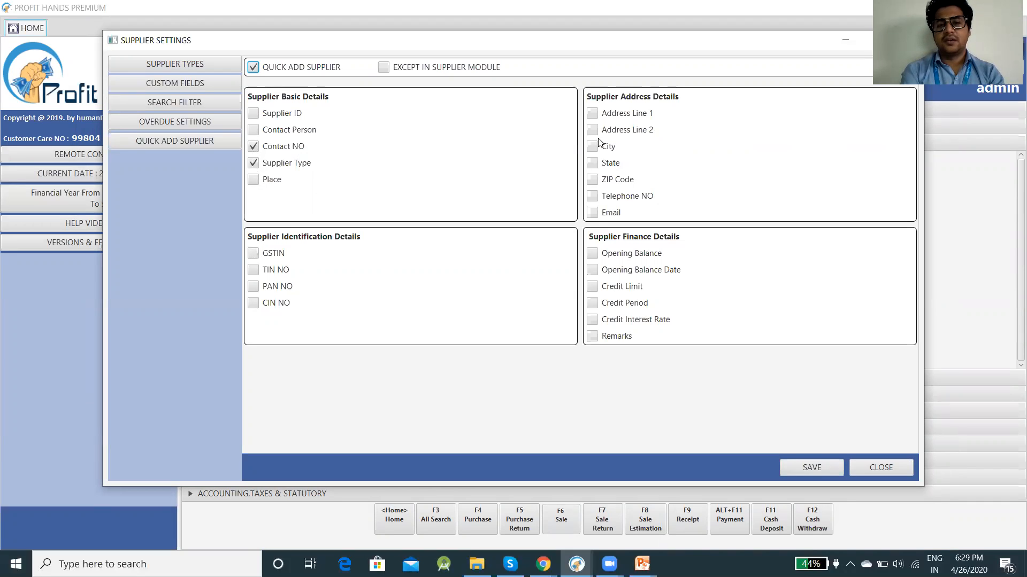
left_click(592, 114)
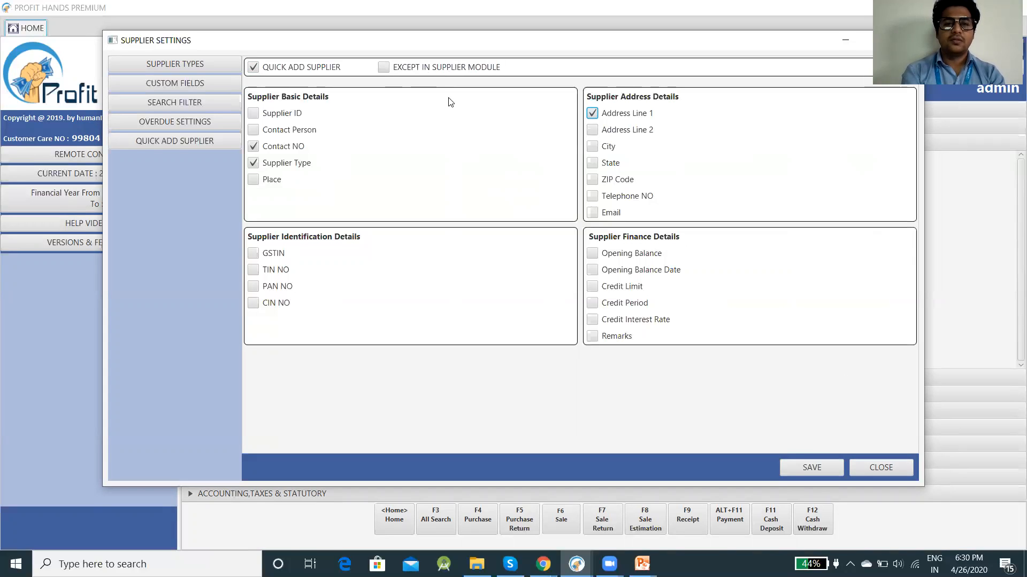
left_click(811, 468)
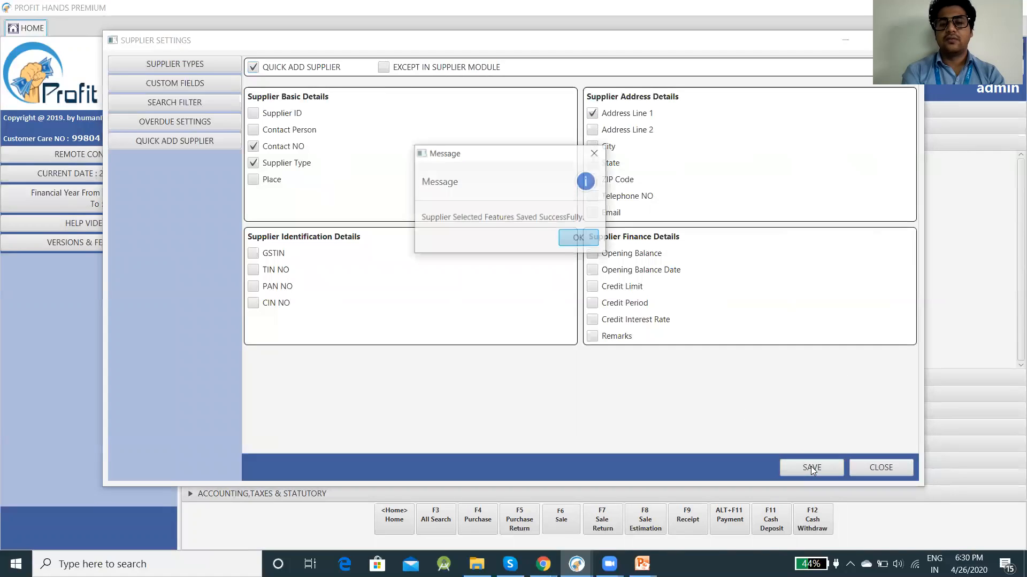
left_click(577, 236)
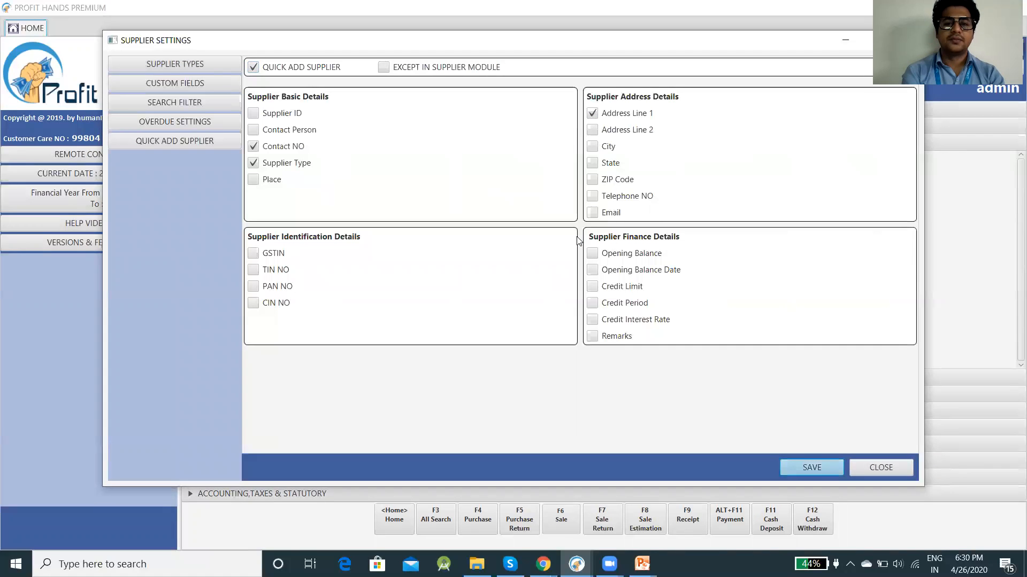
left_click(874, 468)
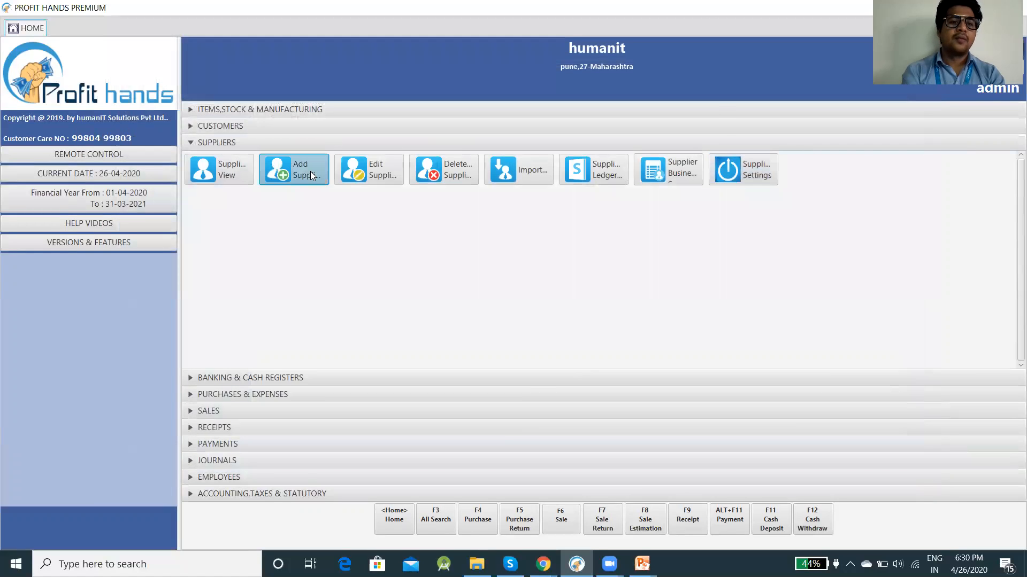
left_click(312, 175)
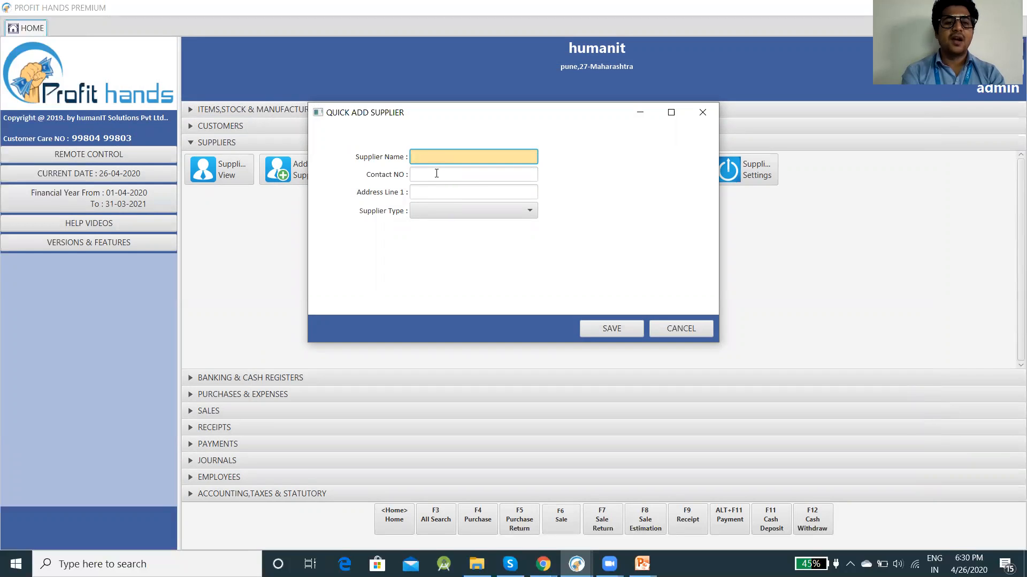
left_click(709, 109)
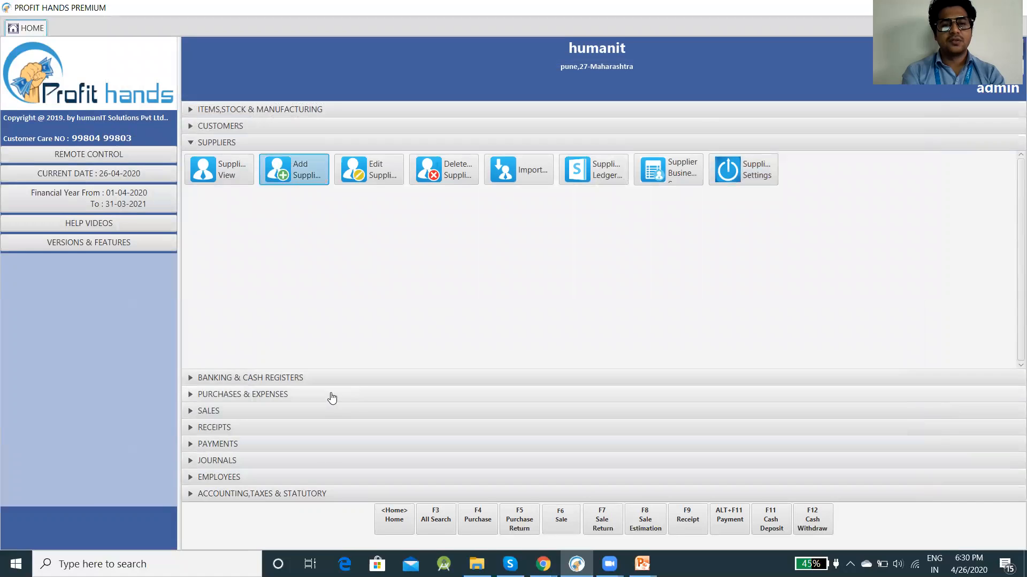
left_click(330, 394)
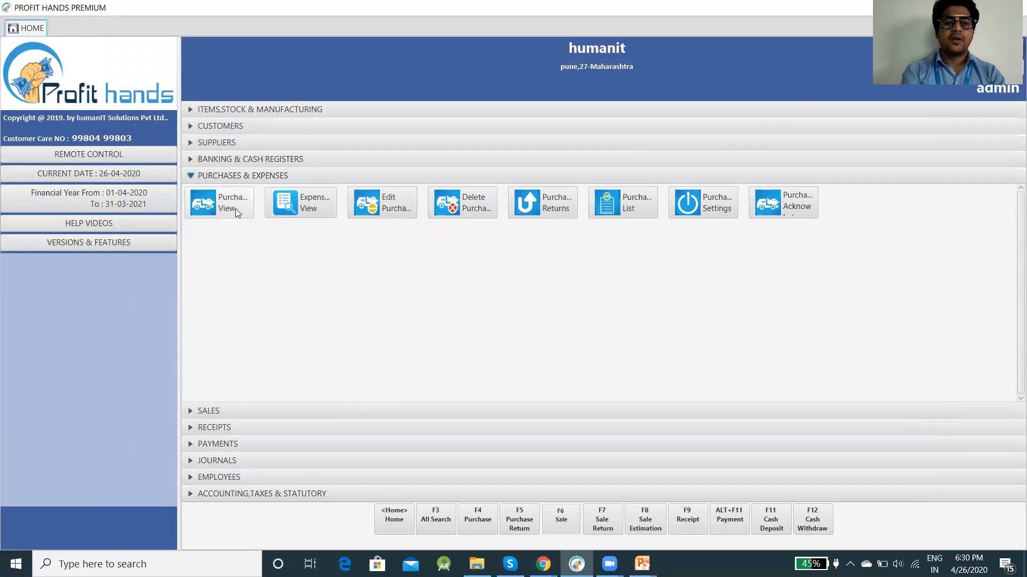
Step: Open the Purchase Invoice screen and its New Supplier form, then close the form again
left_click(235, 209)
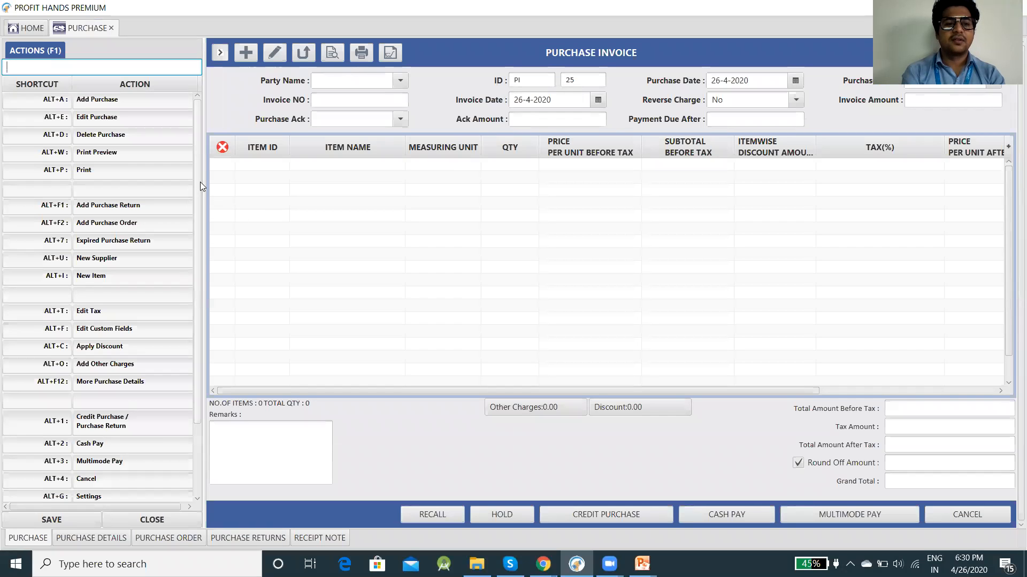
left_click(105, 261)
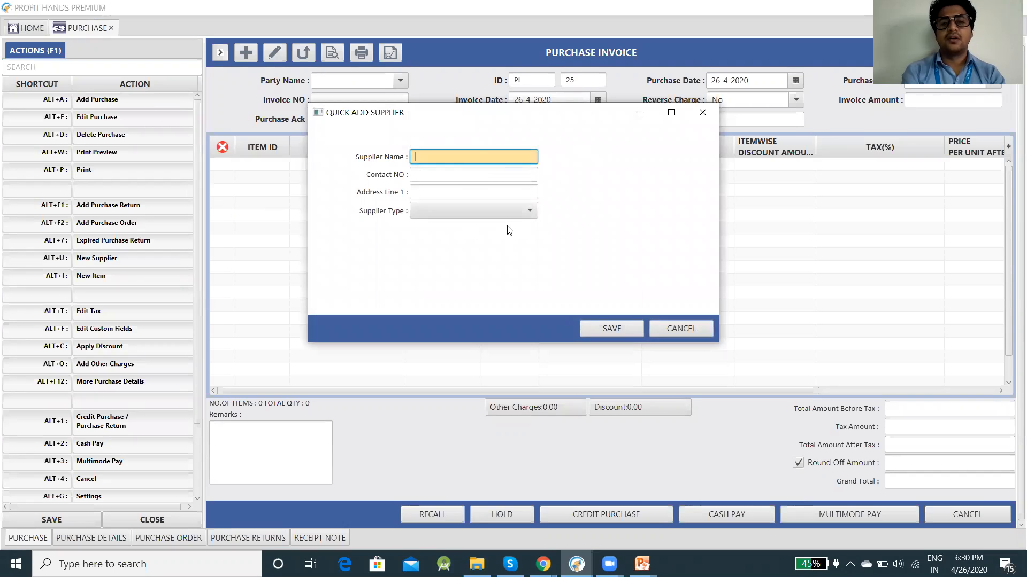
left_click(702, 113)
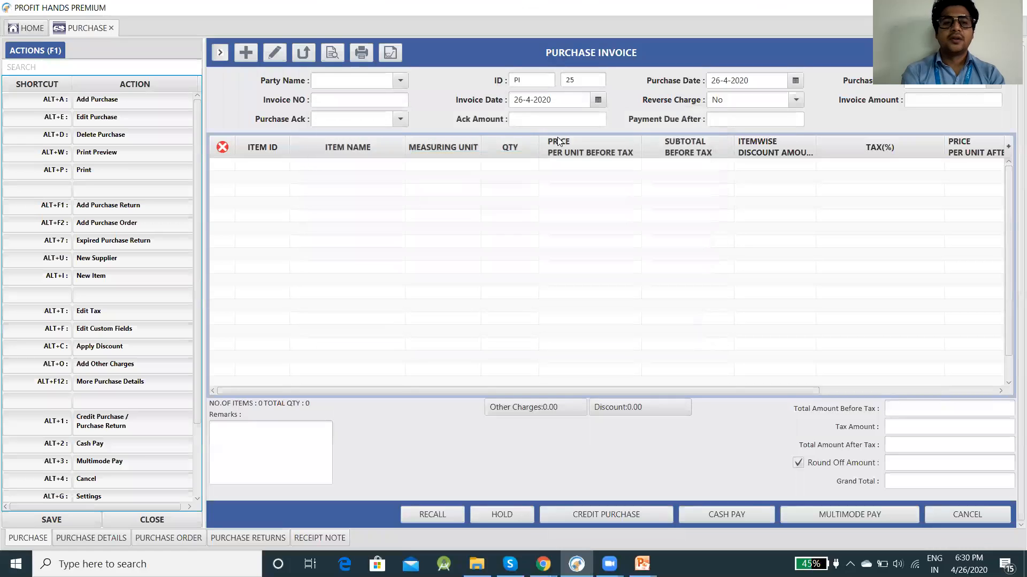
Step: Close the Purchase Invoice tab, returning to the home screen, and glance at the slides
left_click(31, 33)
left_click(96, 30)
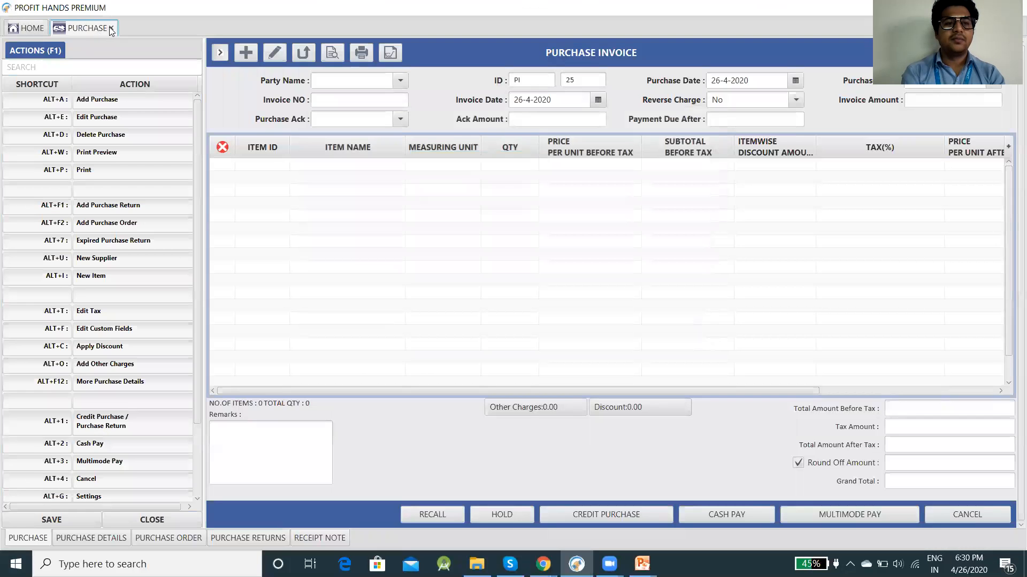
left_click(111, 29)
key("alt+Tab")
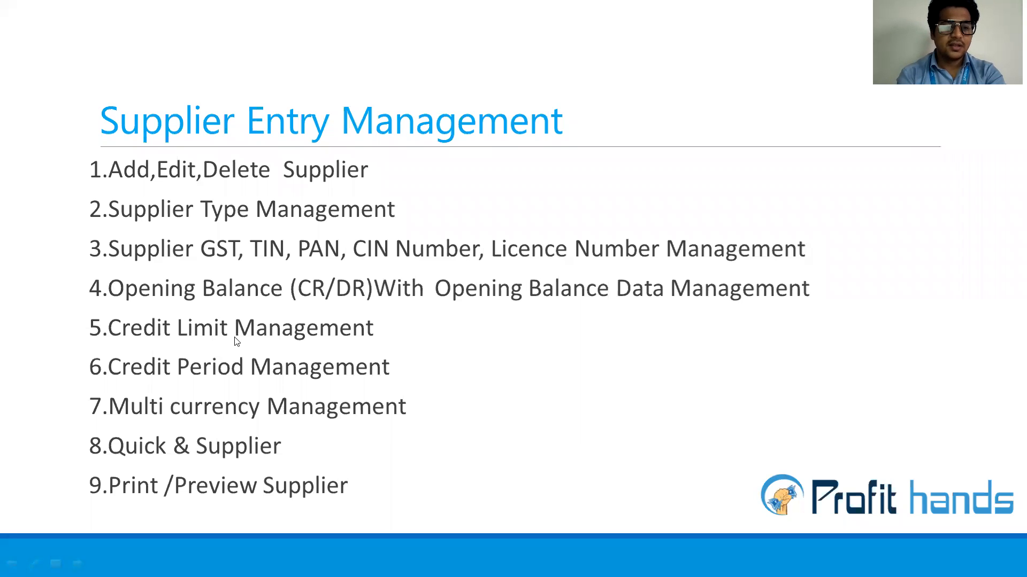
key("alt+Tab")
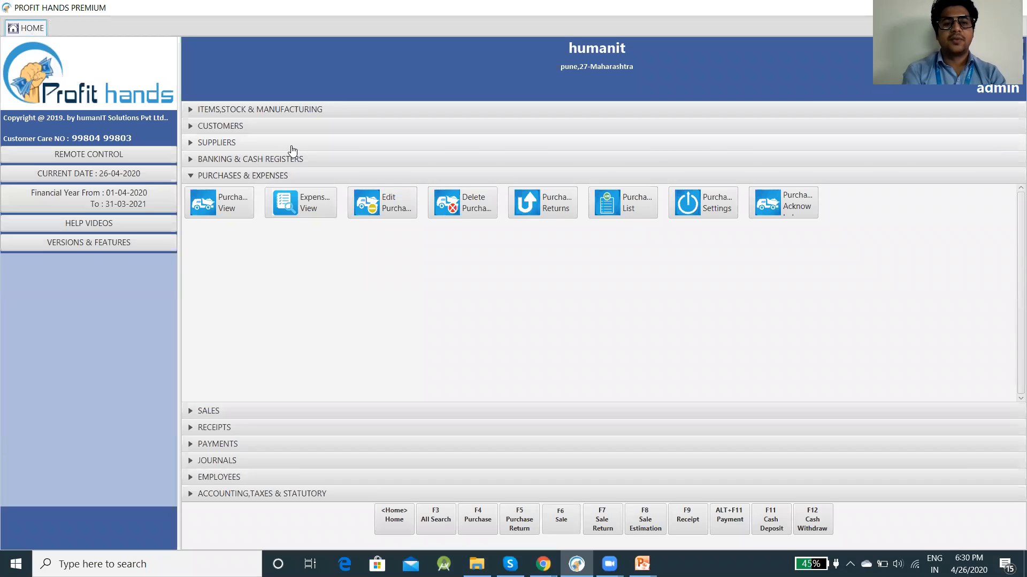
Step: Open the Suppliers list and select Sai enterprises (SU2)
left_click(292, 145)
left_click(231, 168)
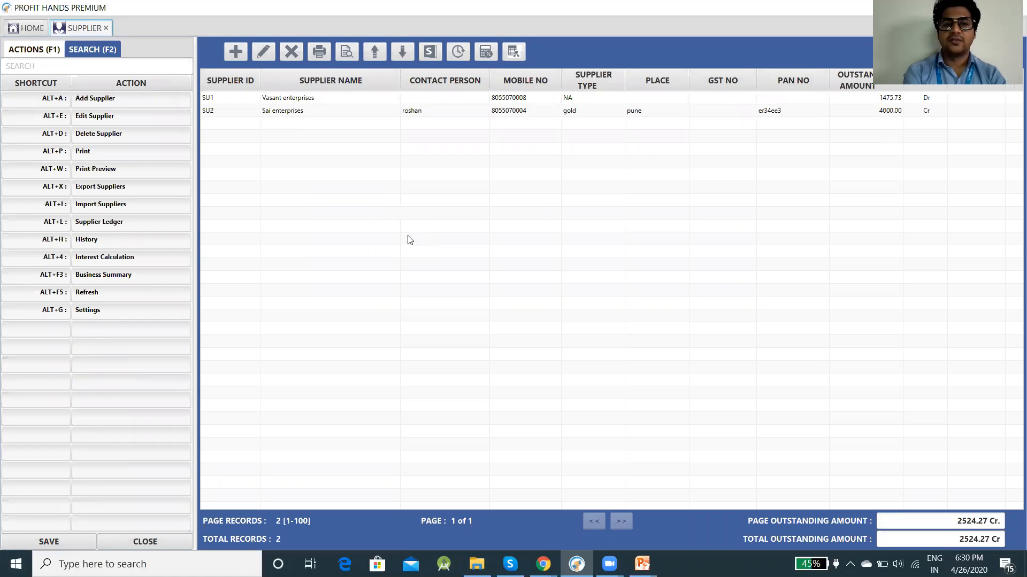
left_click(292, 113)
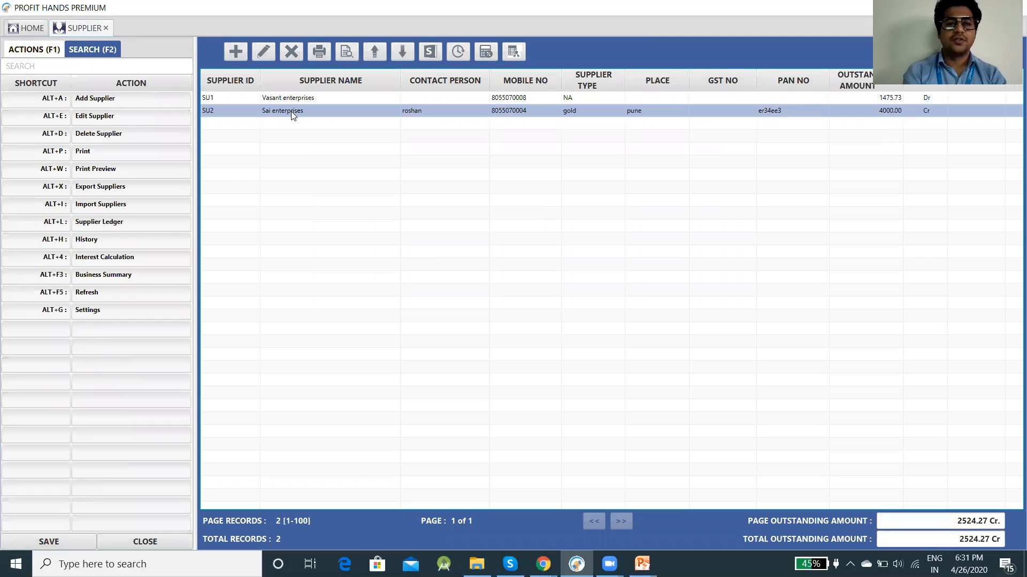
Step: Try printing the supplier list, cancel saving the output, then open Print Preview
left_click(317, 53)
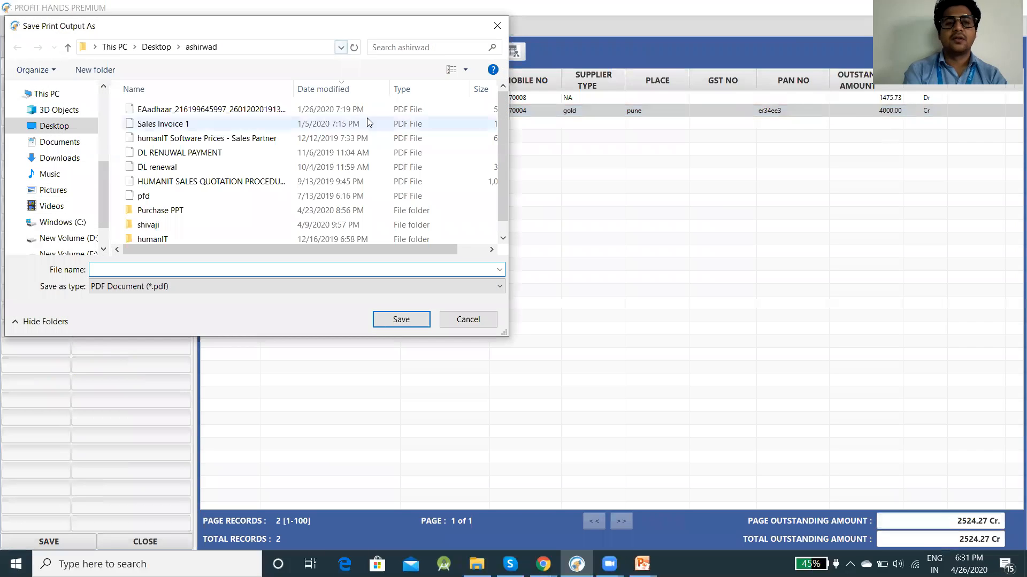
left_click(494, 27)
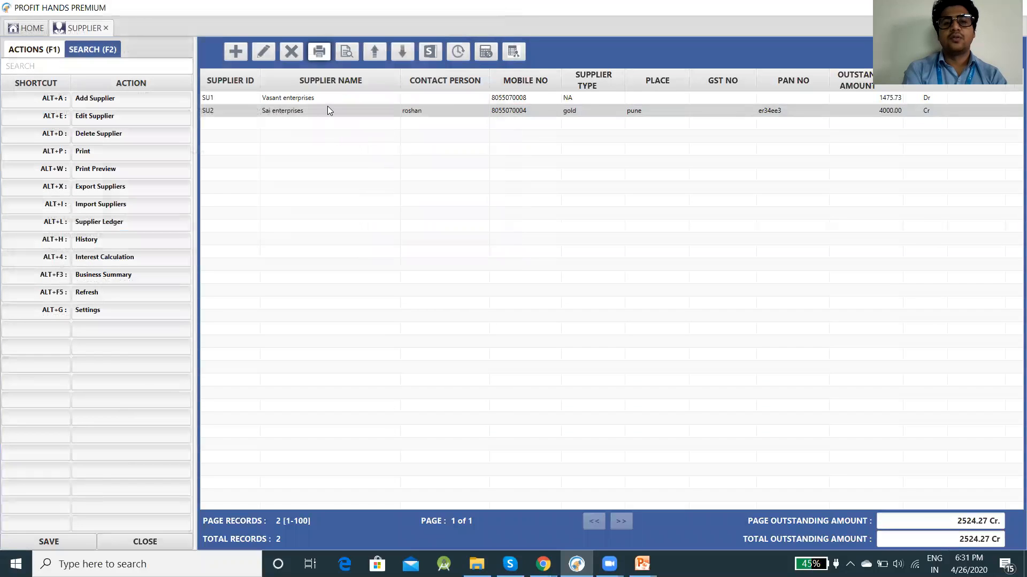
left_click(349, 51)
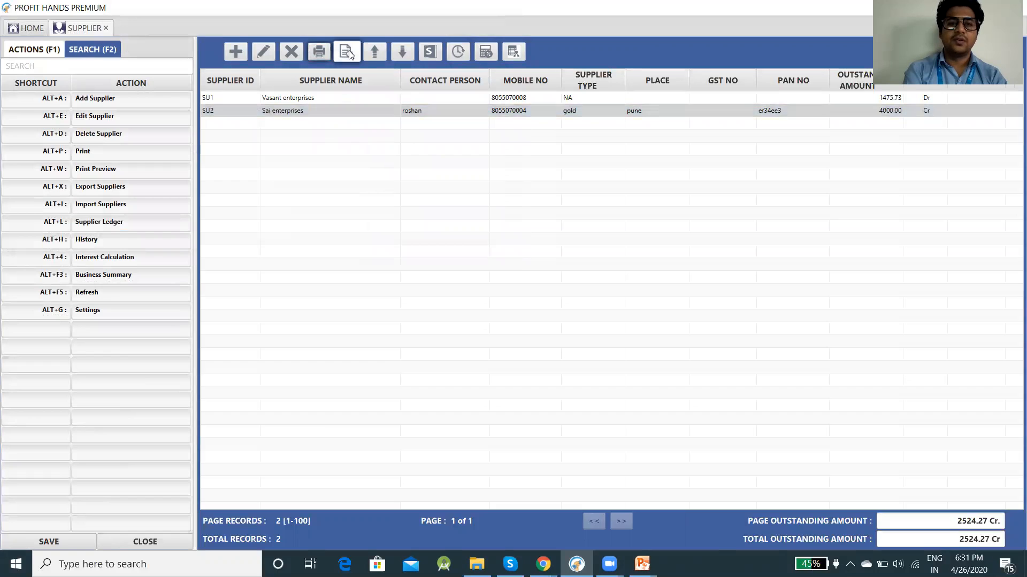